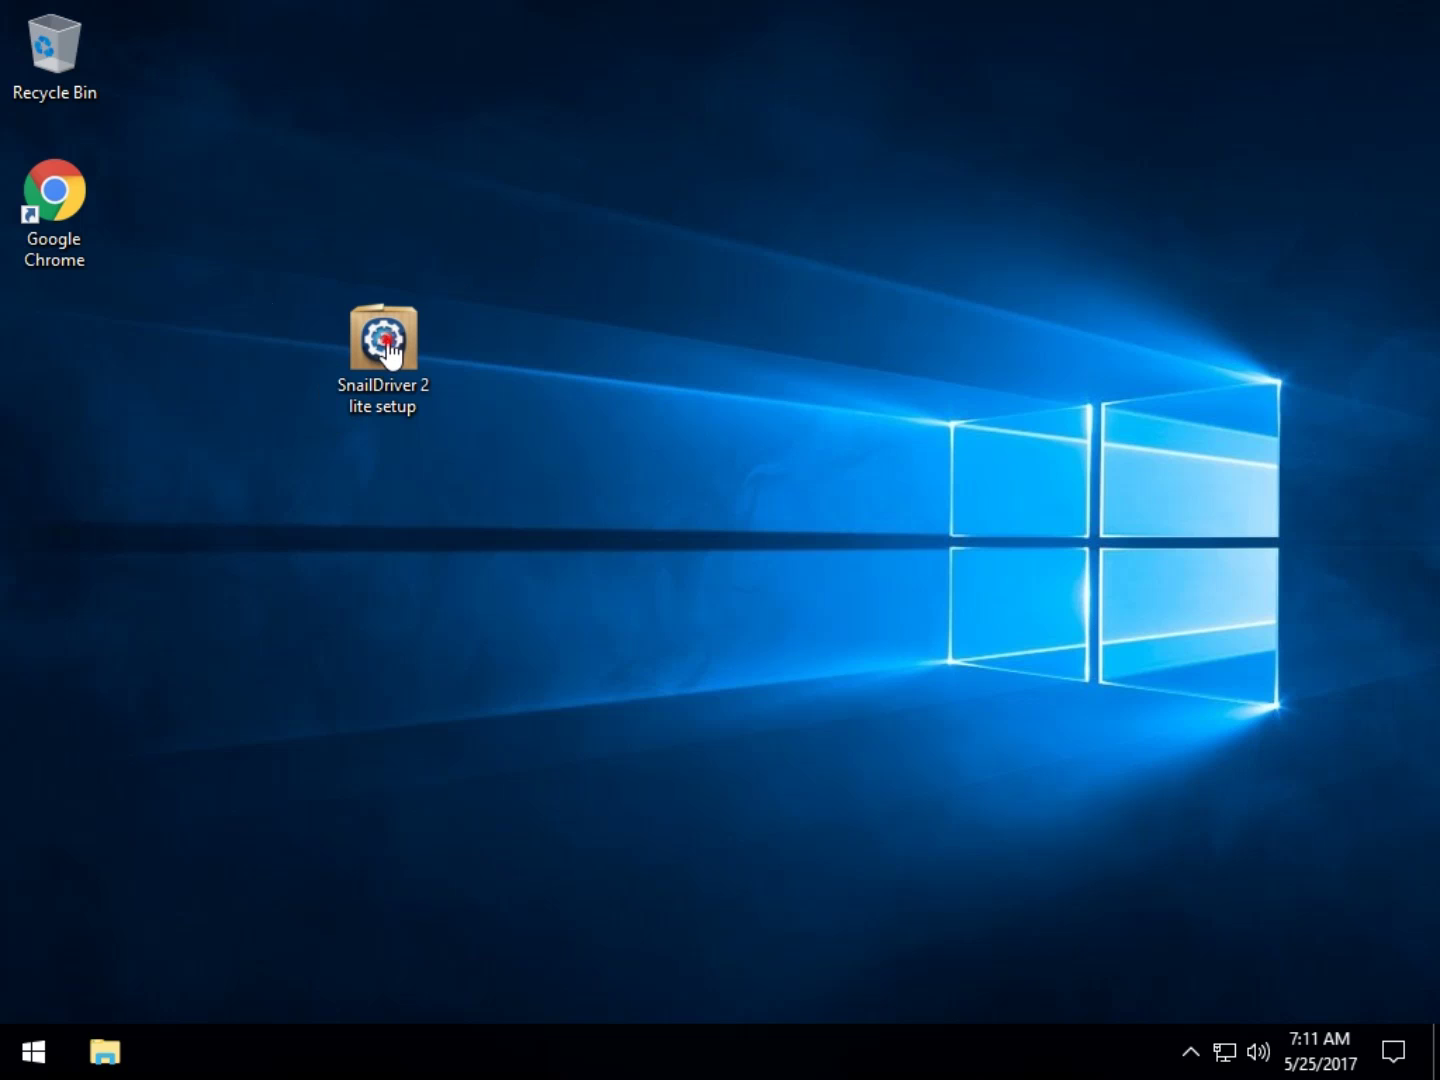
# Launch the SnailDriver 2 Lite setup, approve the UAC prompt, and accept the license agreement.
pyautogui.click(390, 338)
pyautogui.doubleClick(384, 337)
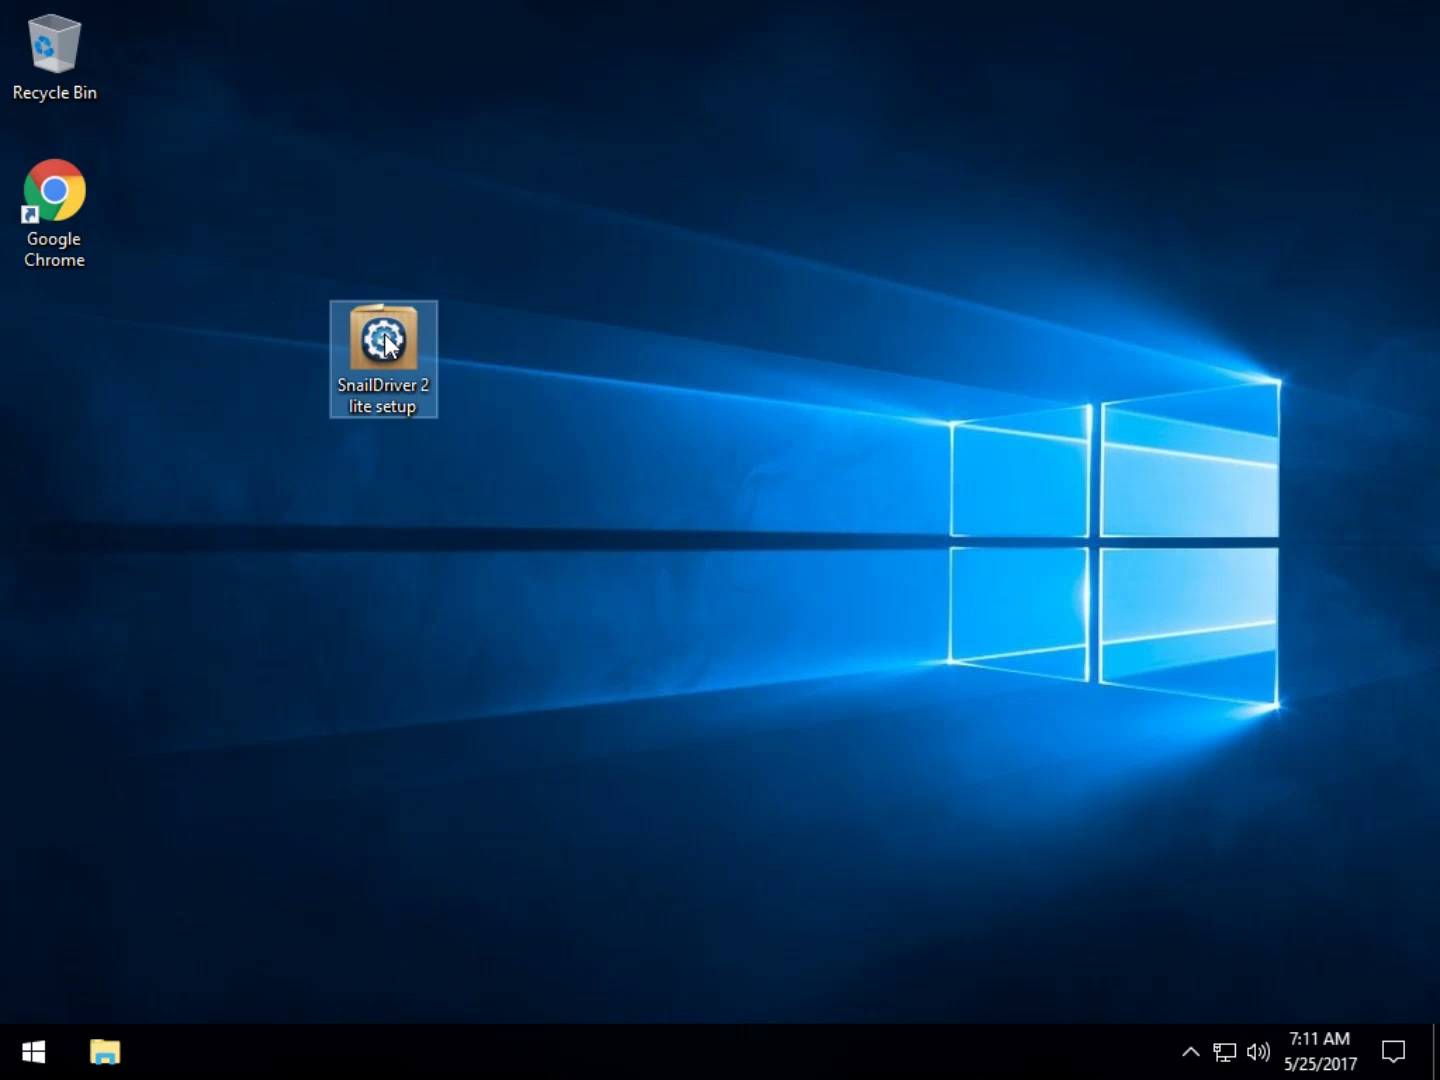
pyautogui.doubleClick(386, 341)
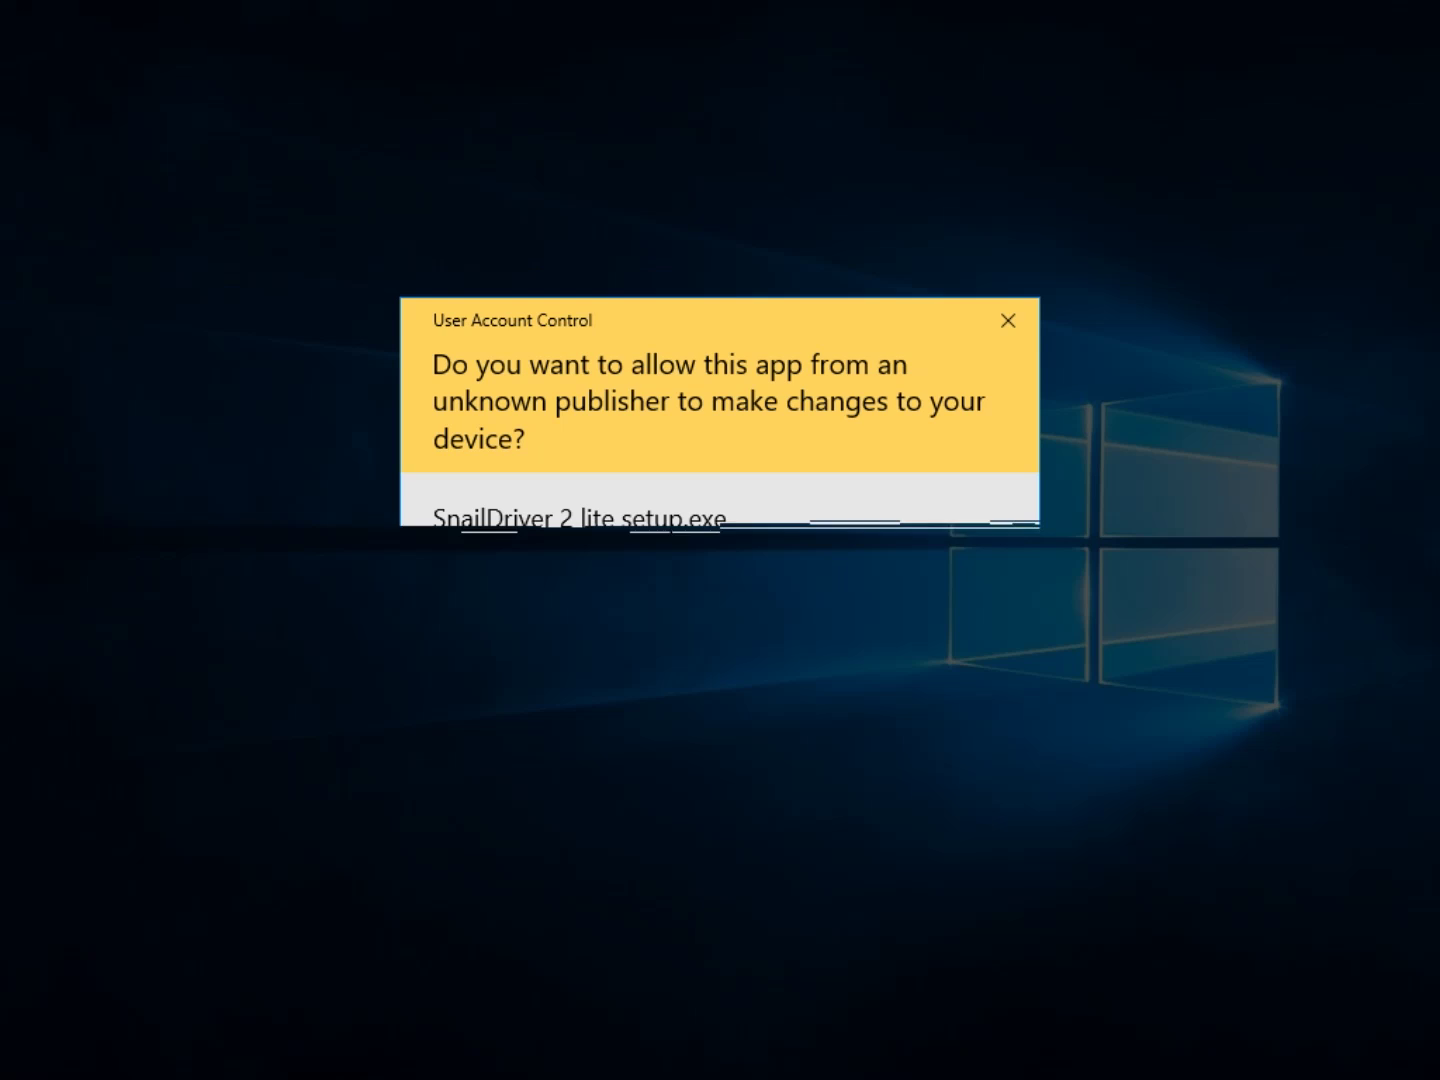
pyautogui.click(520, 726)
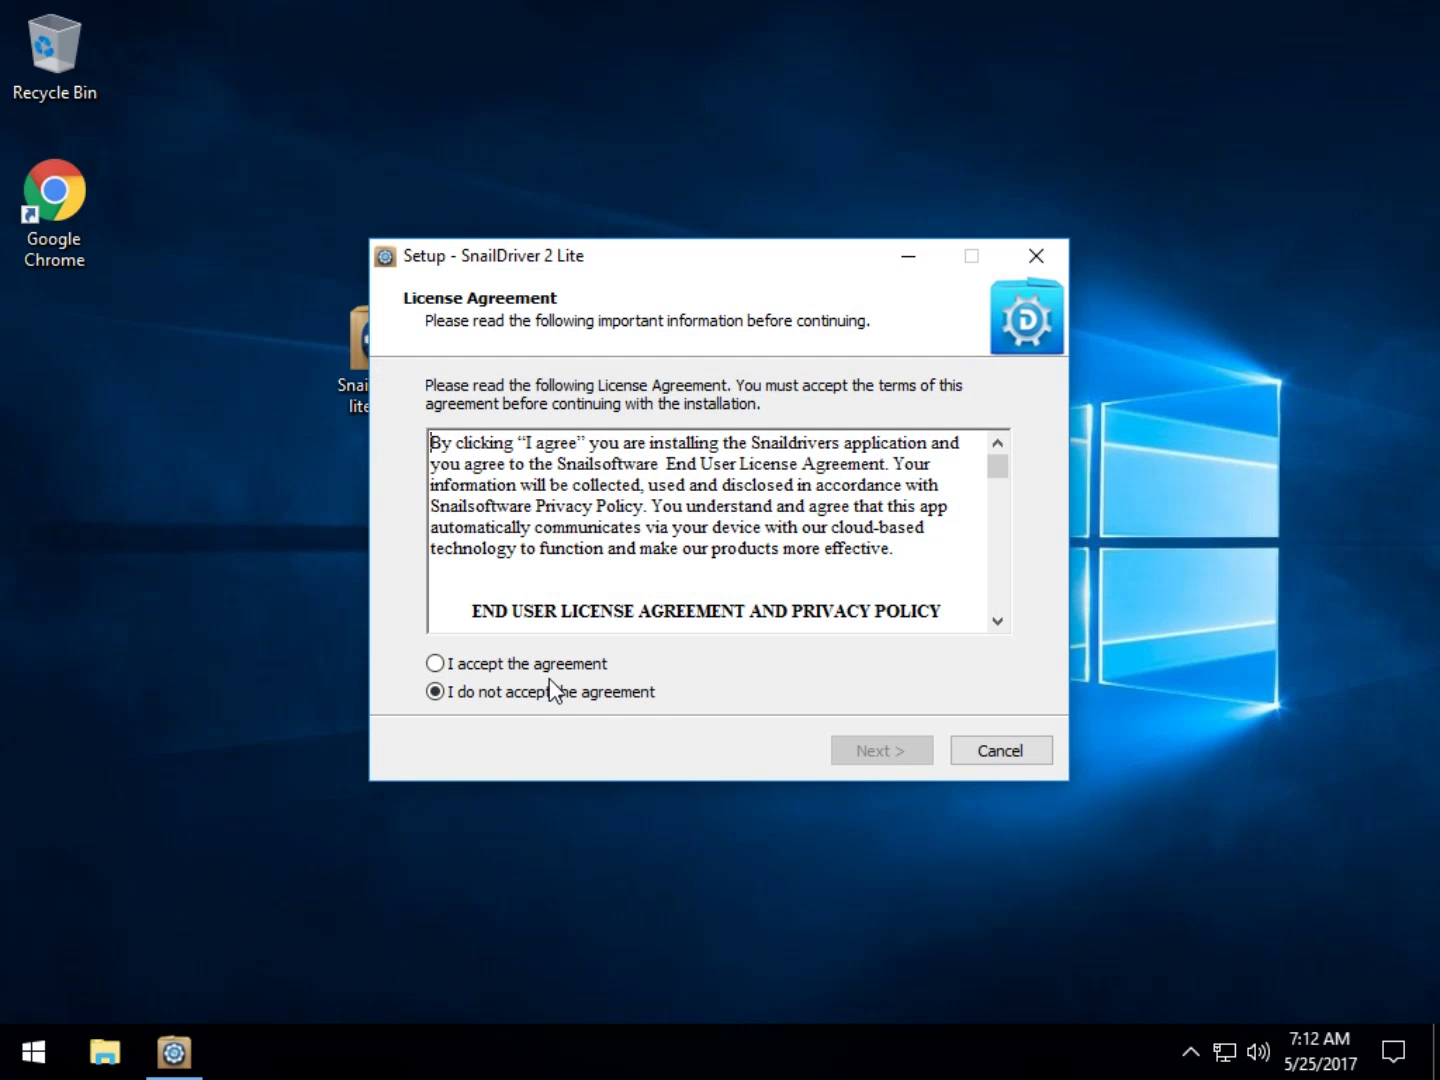
pyautogui.click(560, 666)
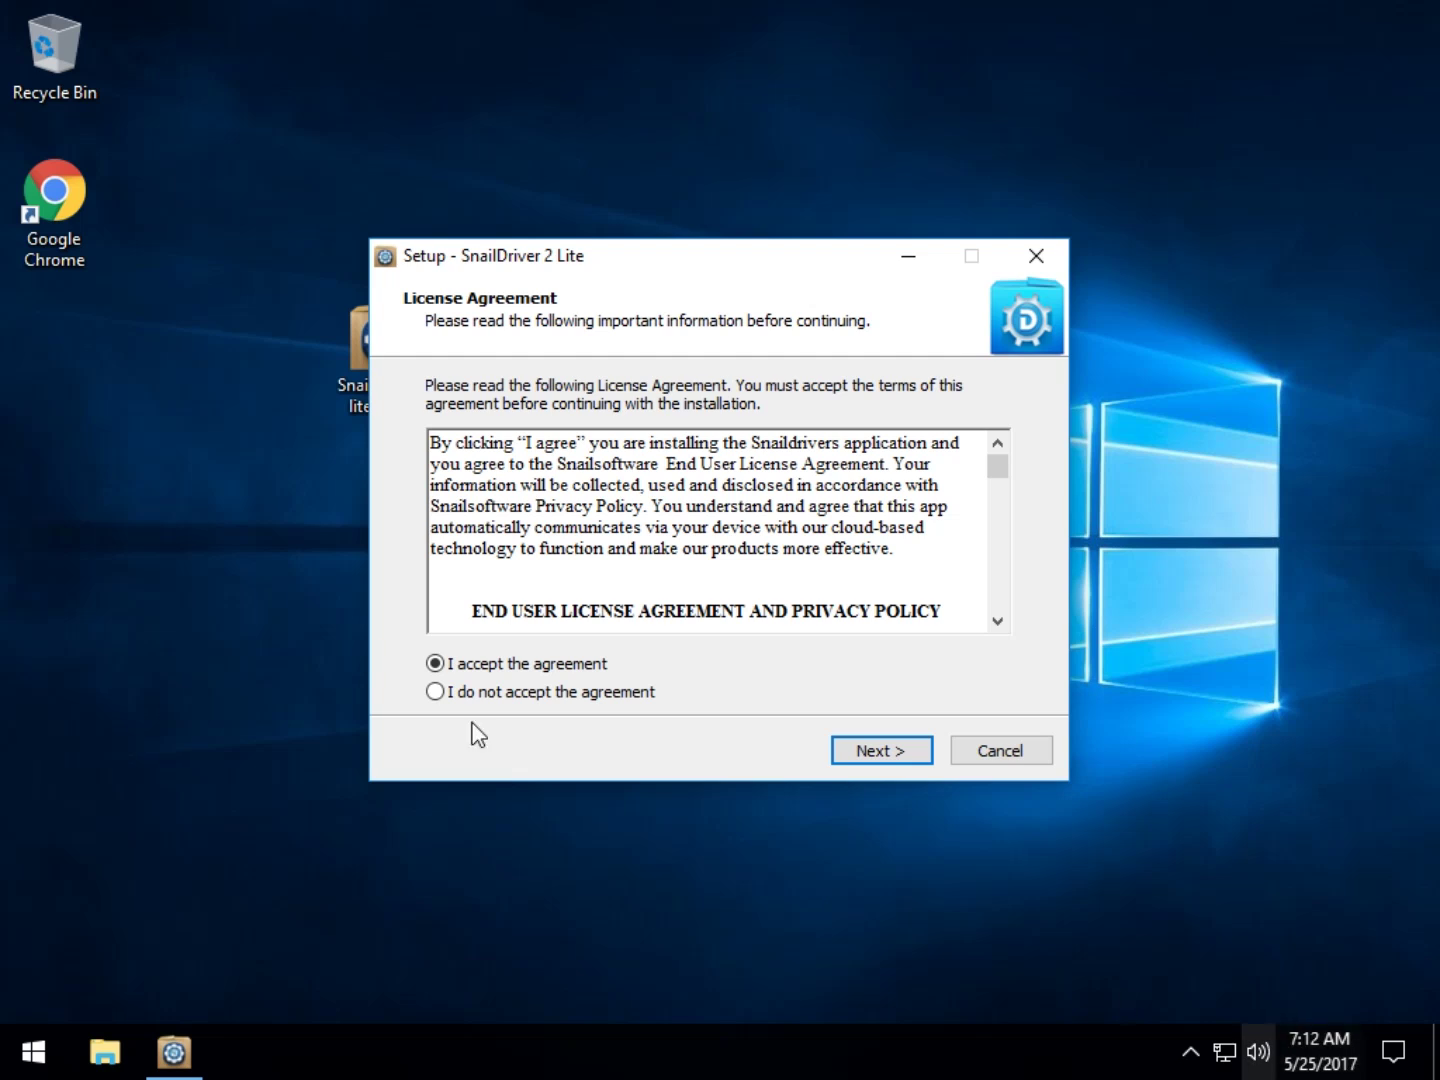
pyautogui.click(912, 748)
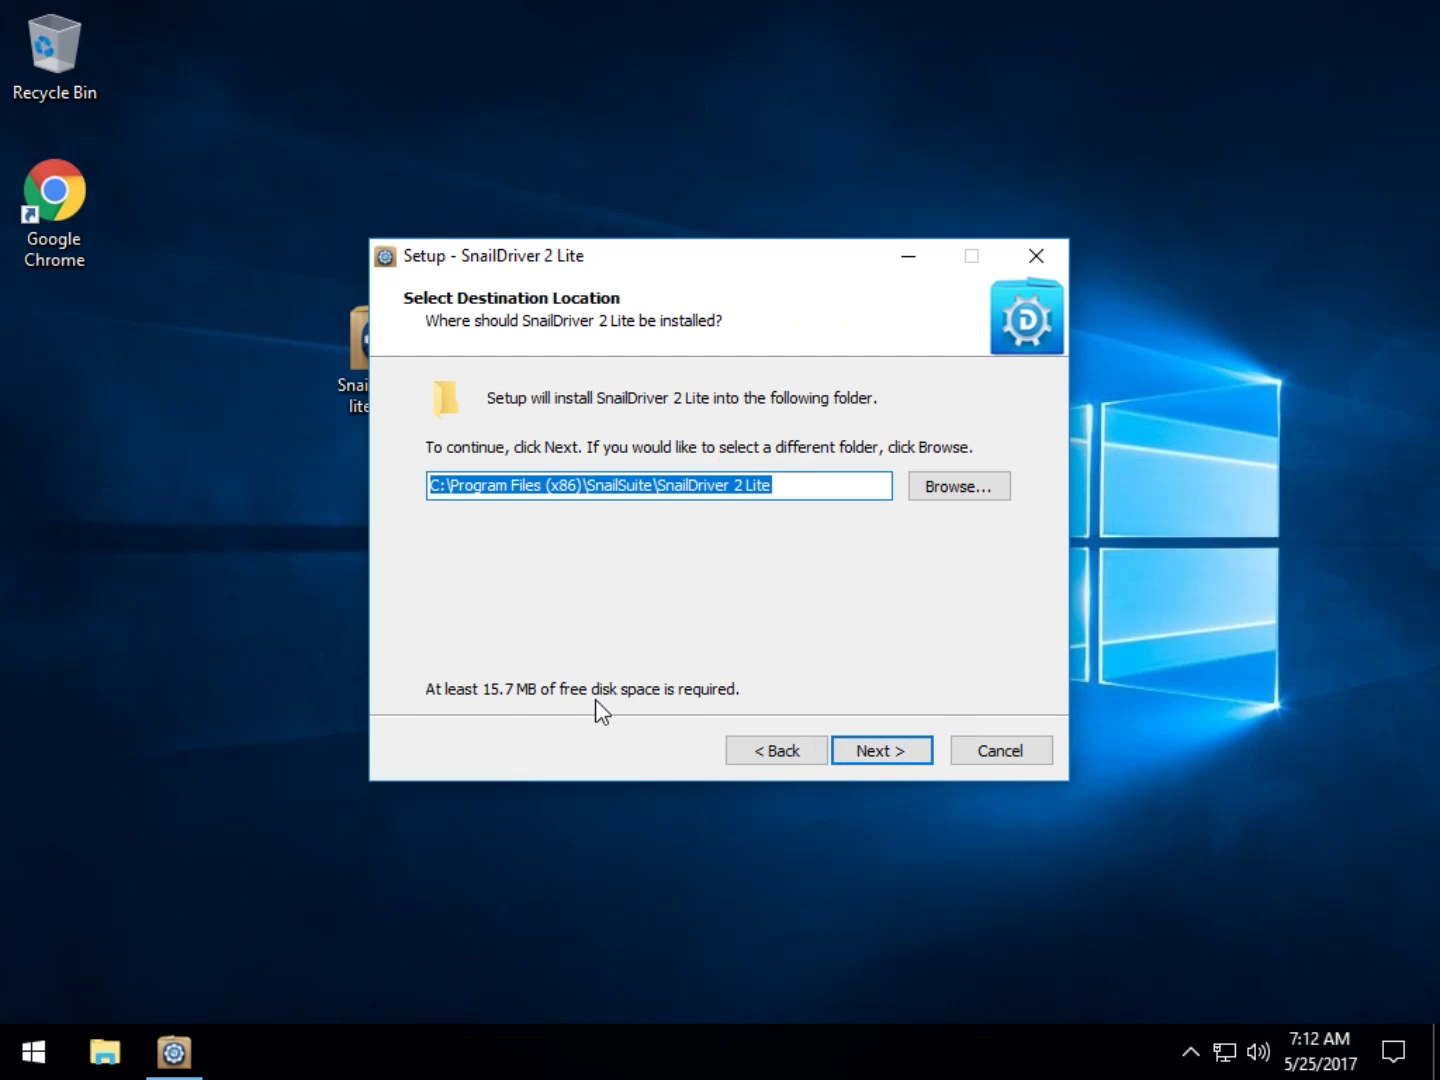
# Install to the default folder without a Quick Launch icon, then finish and allow SnailLaunch.exe to run.
pyautogui.click(864, 751)
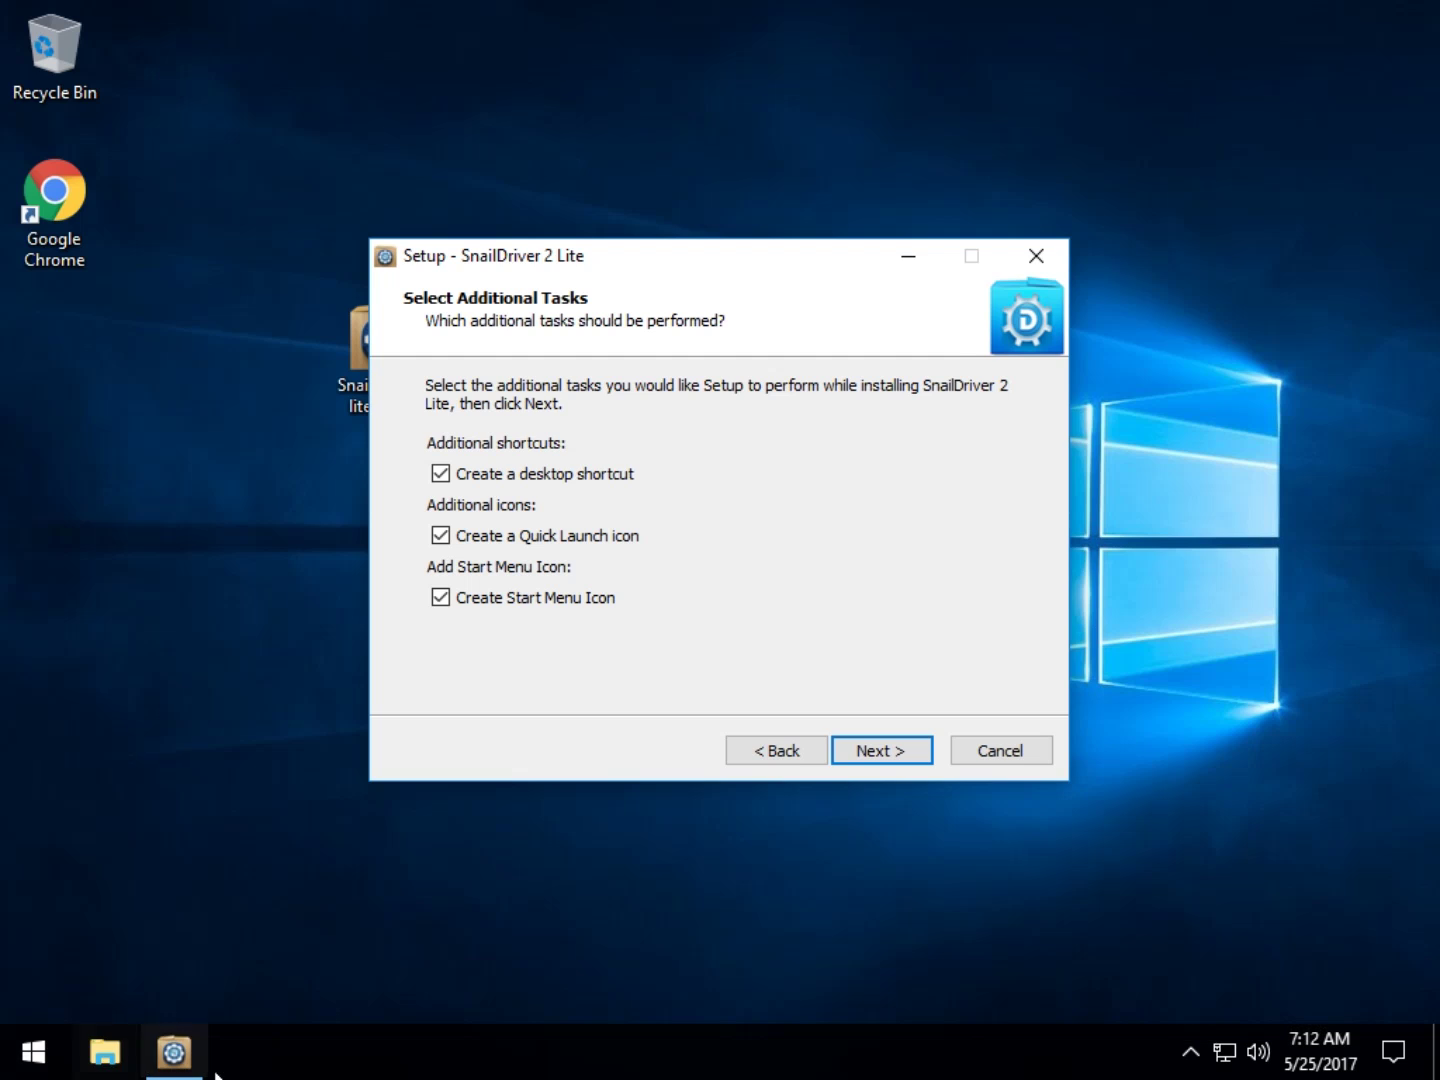
pyautogui.click(506, 535)
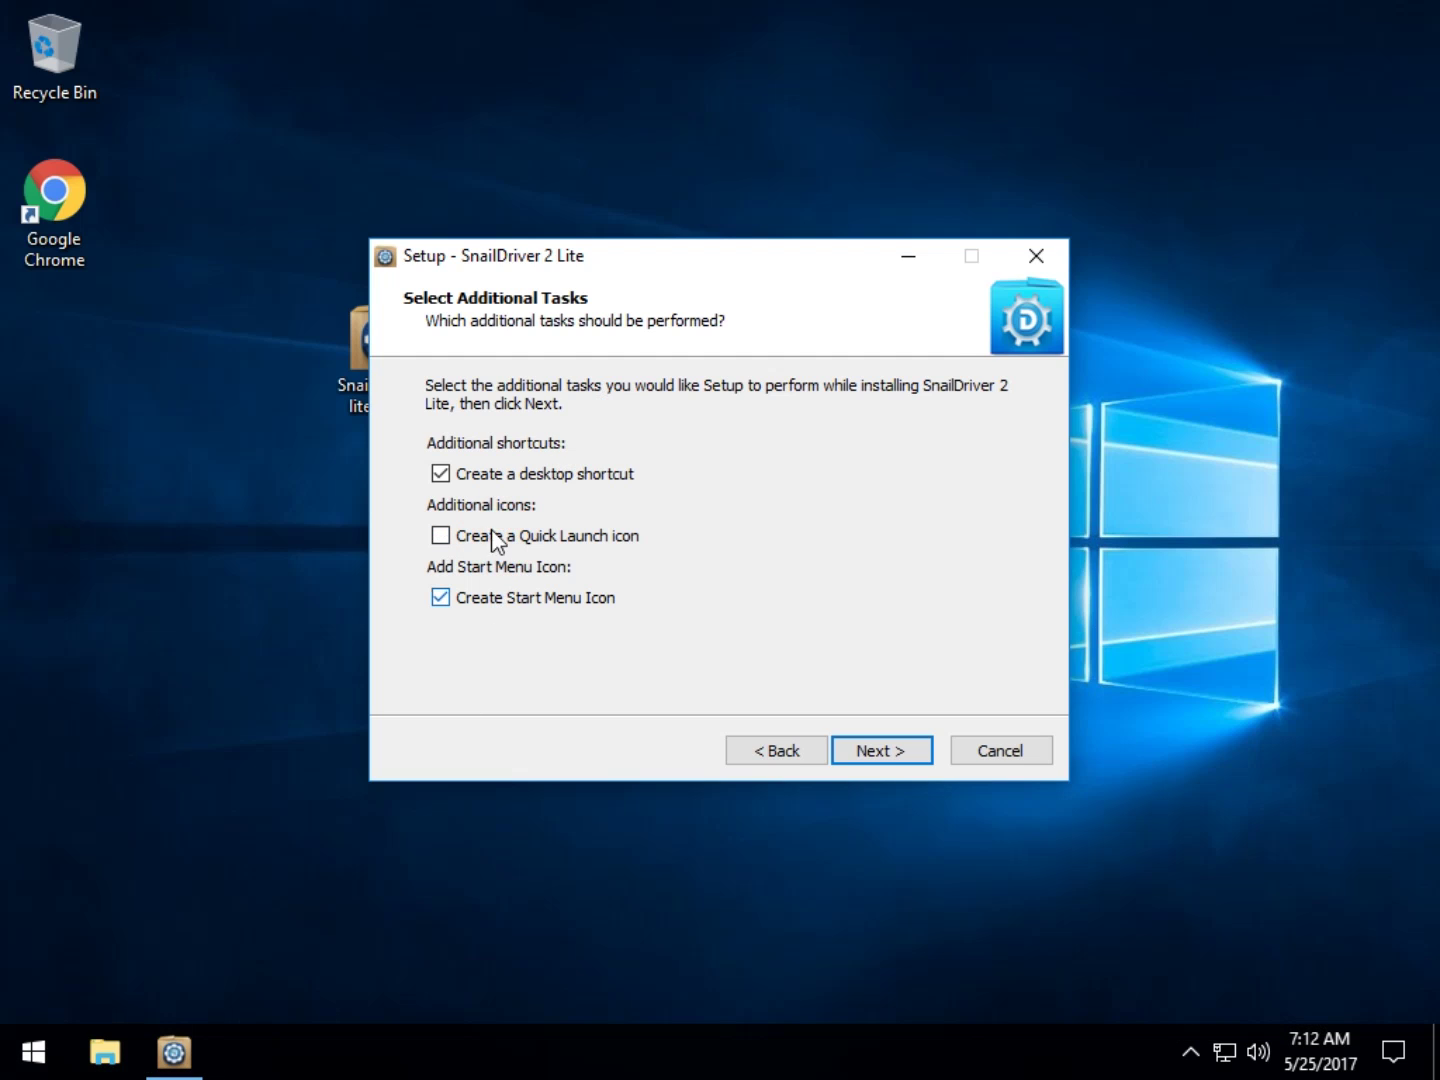
pyautogui.click(876, 750)
pyautogui.click(878, 750)
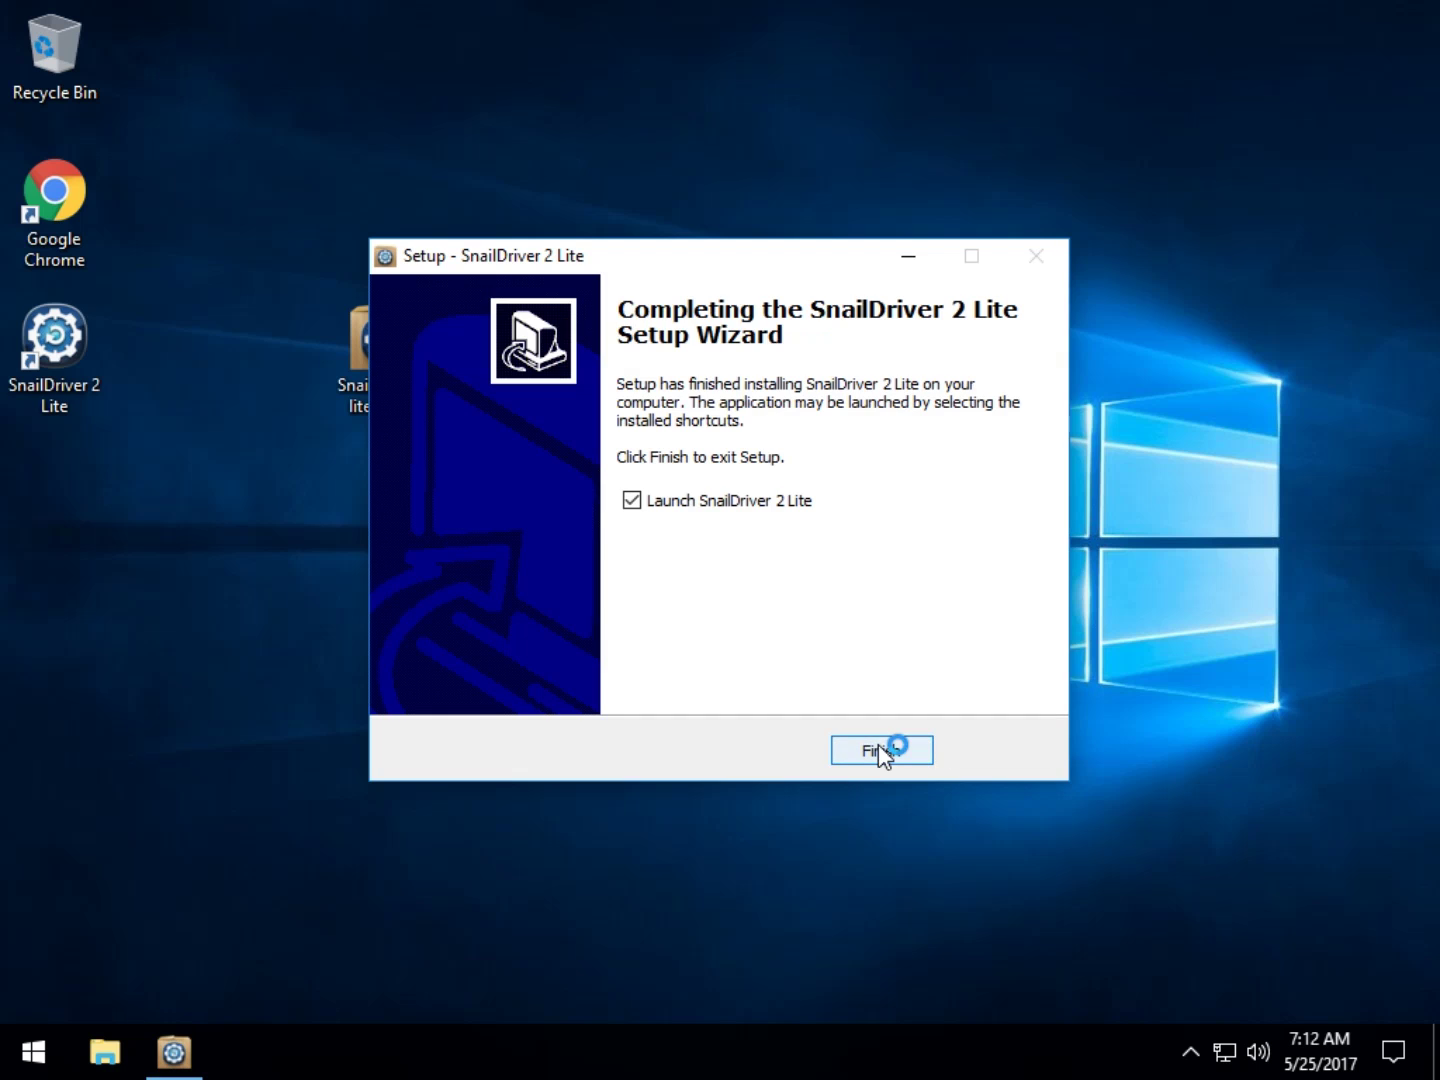
pyautogui.click(878, 750)
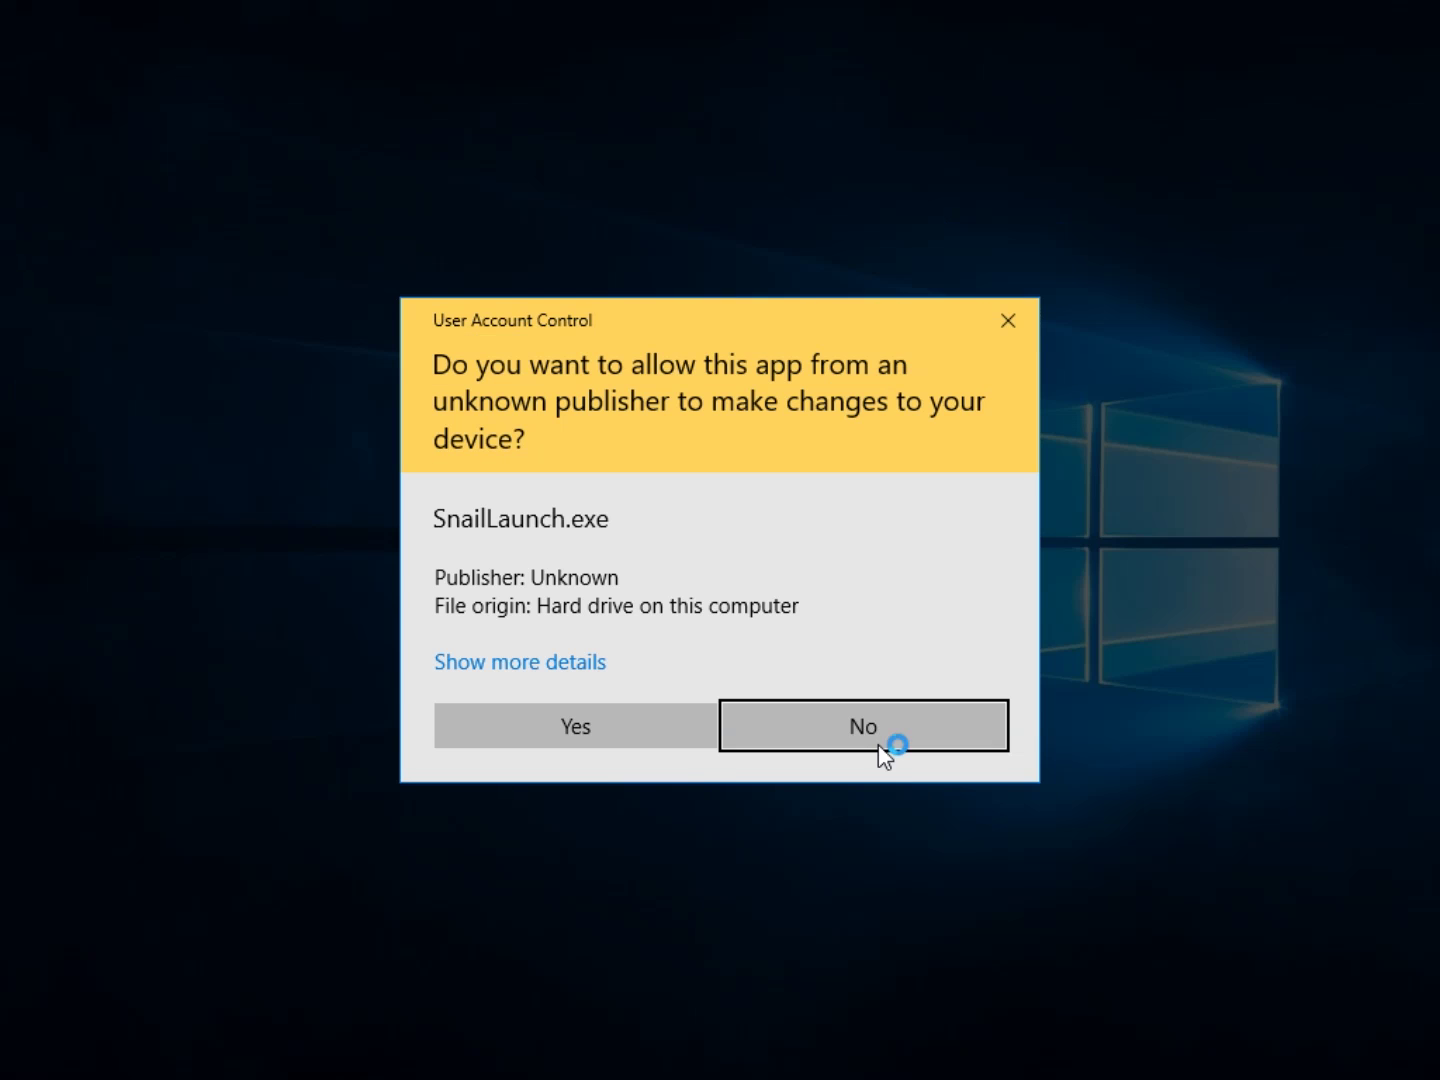
pyautogui.click(638, 740)
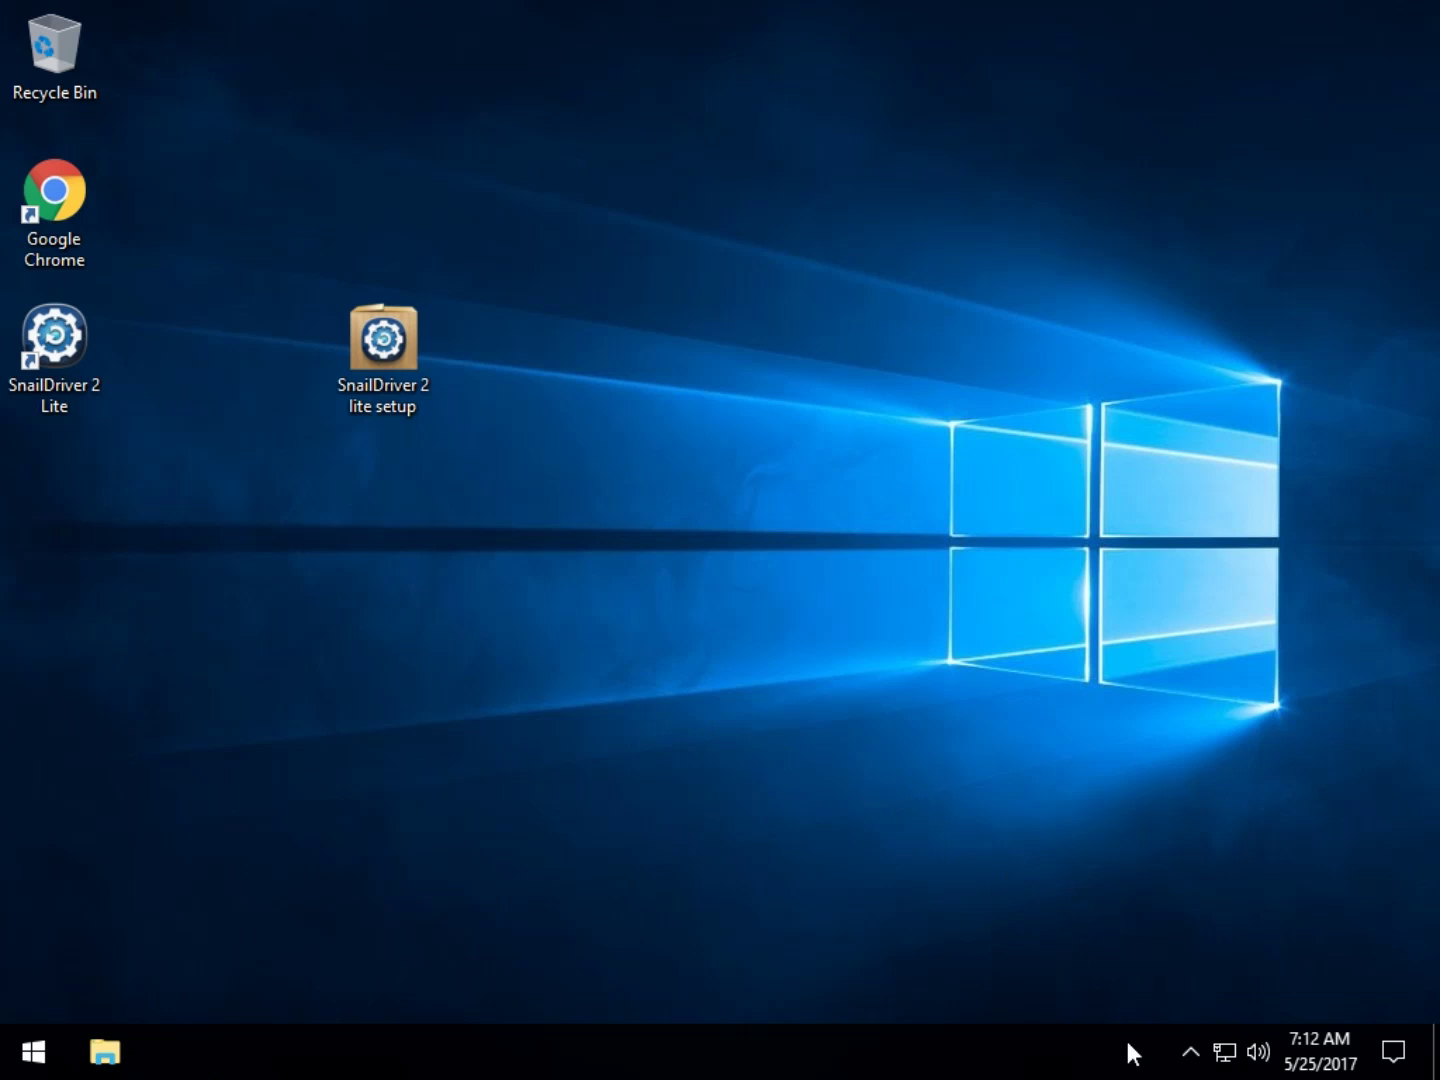
# Check the hidden tray icons while the first scan flags Pci Bus for update.
pyautogui.click(1158, 1051)
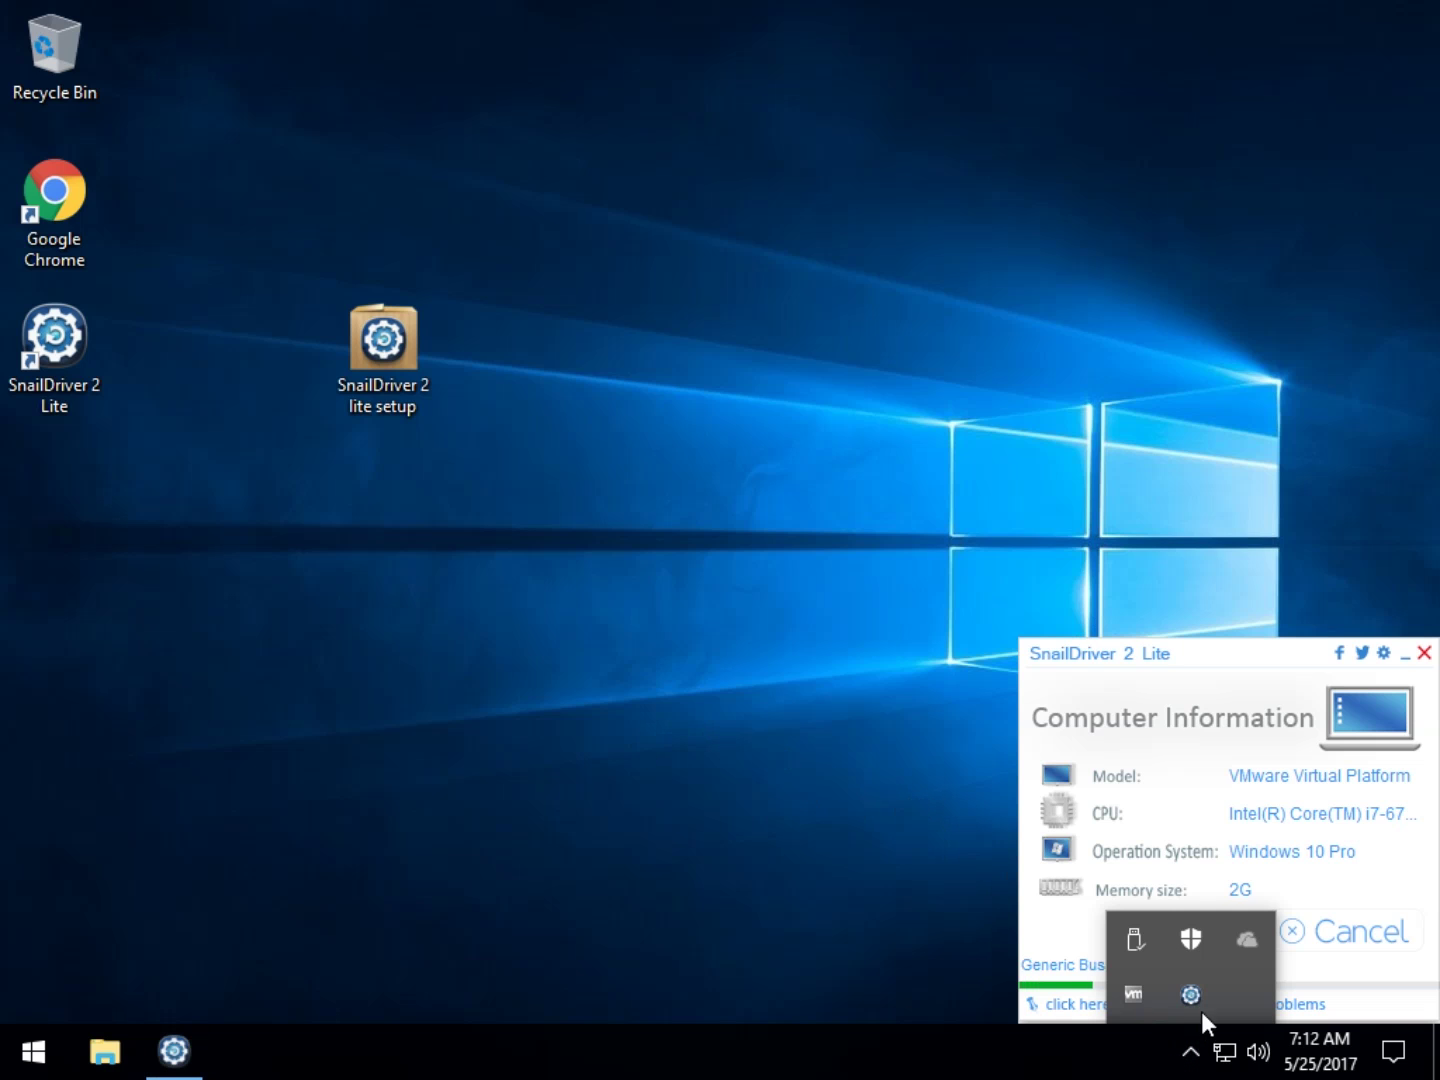
pyautogui.click(1190, 1050)
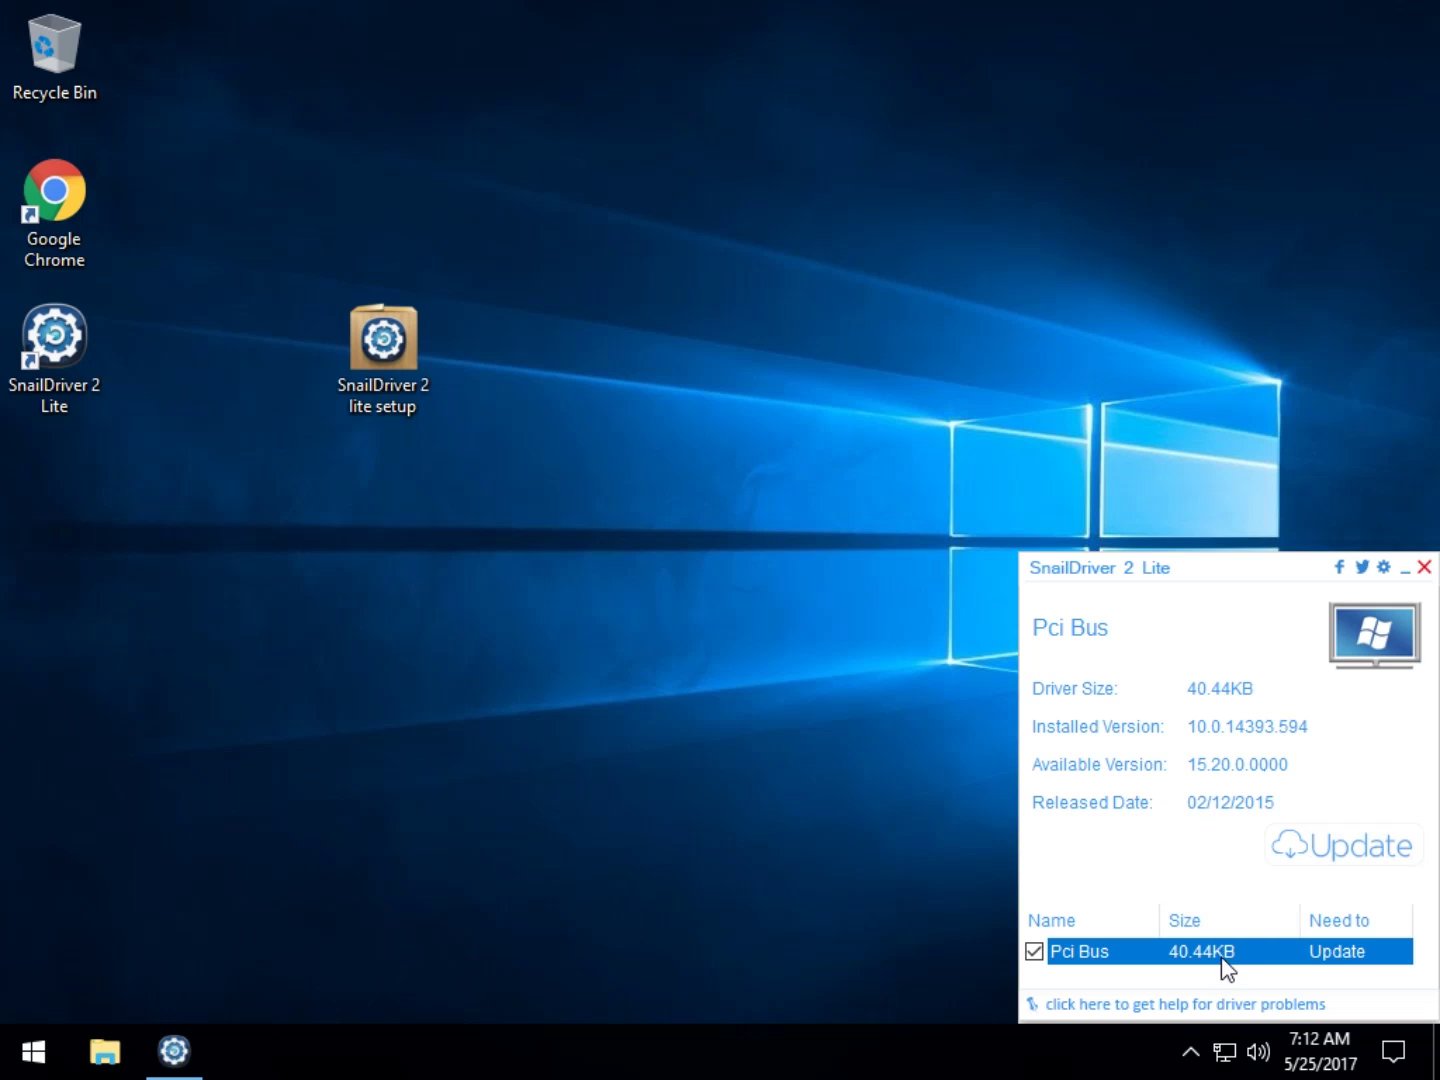
pyautogui.click(1147, 1003)
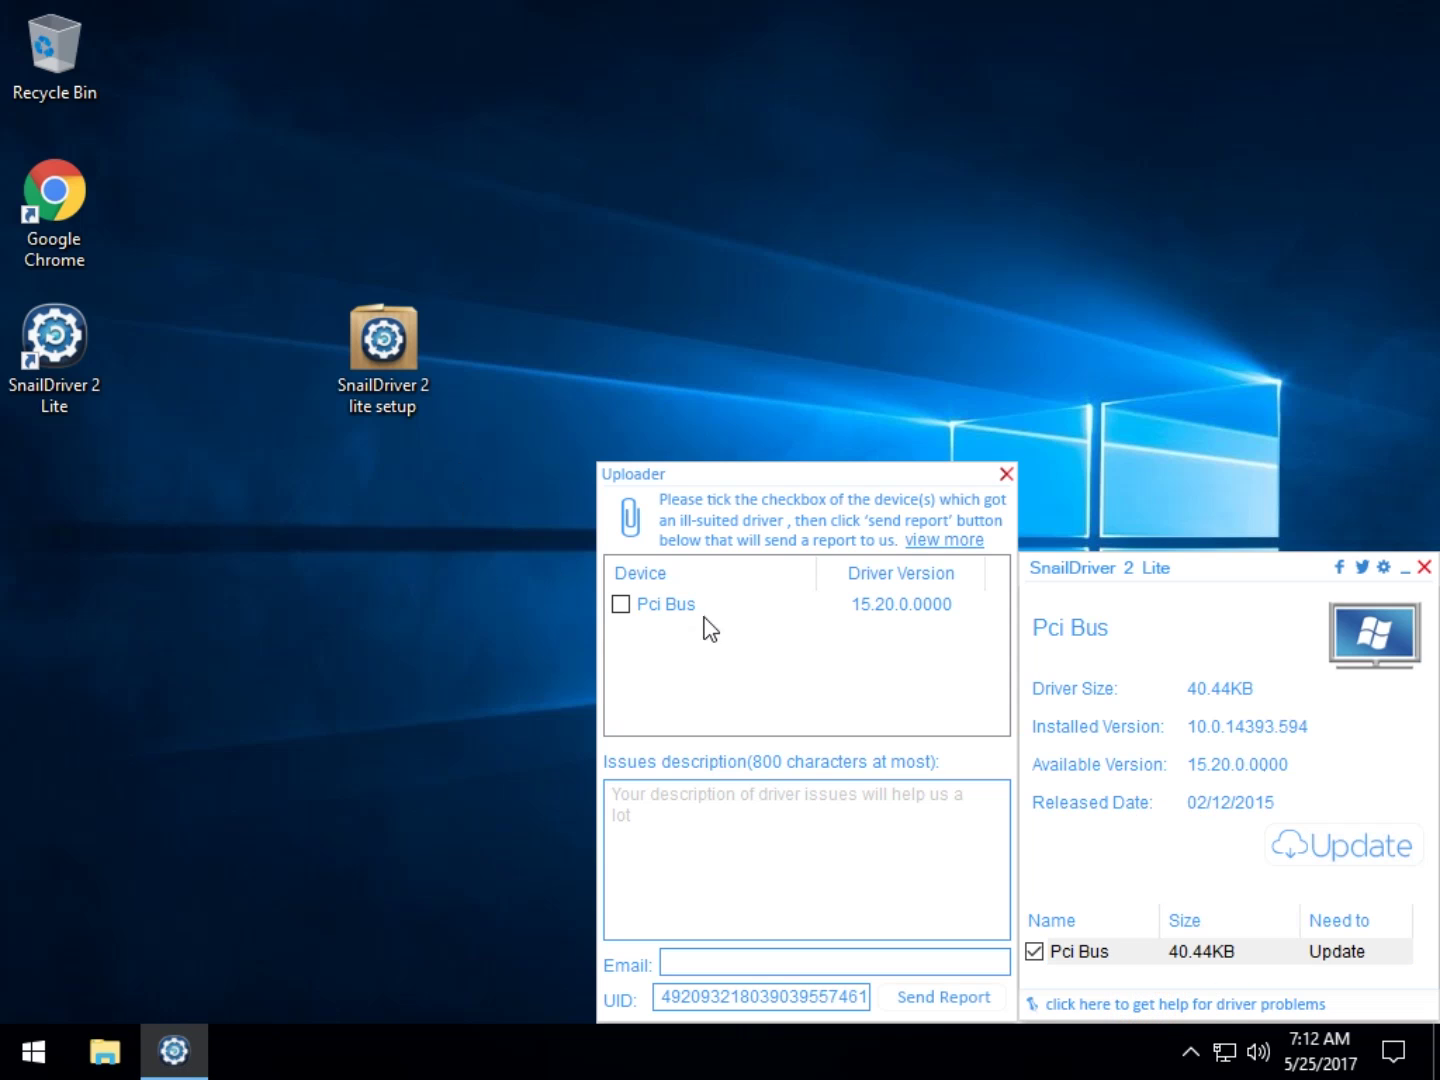
pyautogui.click(631, 604)
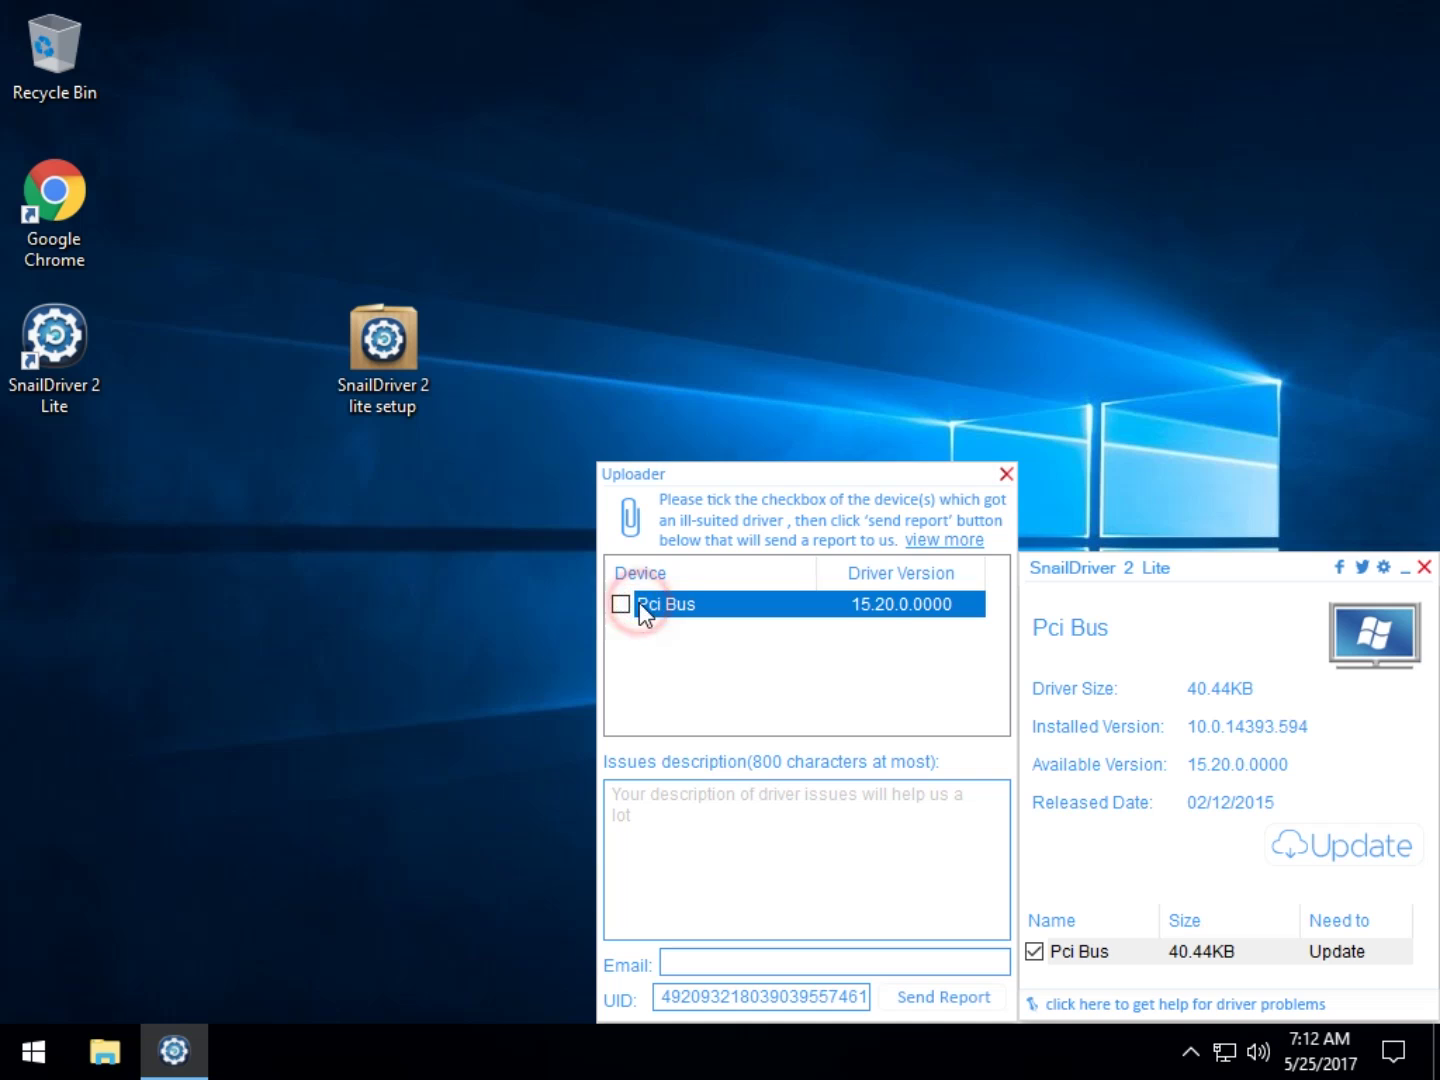
pyautogui.click(620, 604)
pyautogui.click(707, 833)
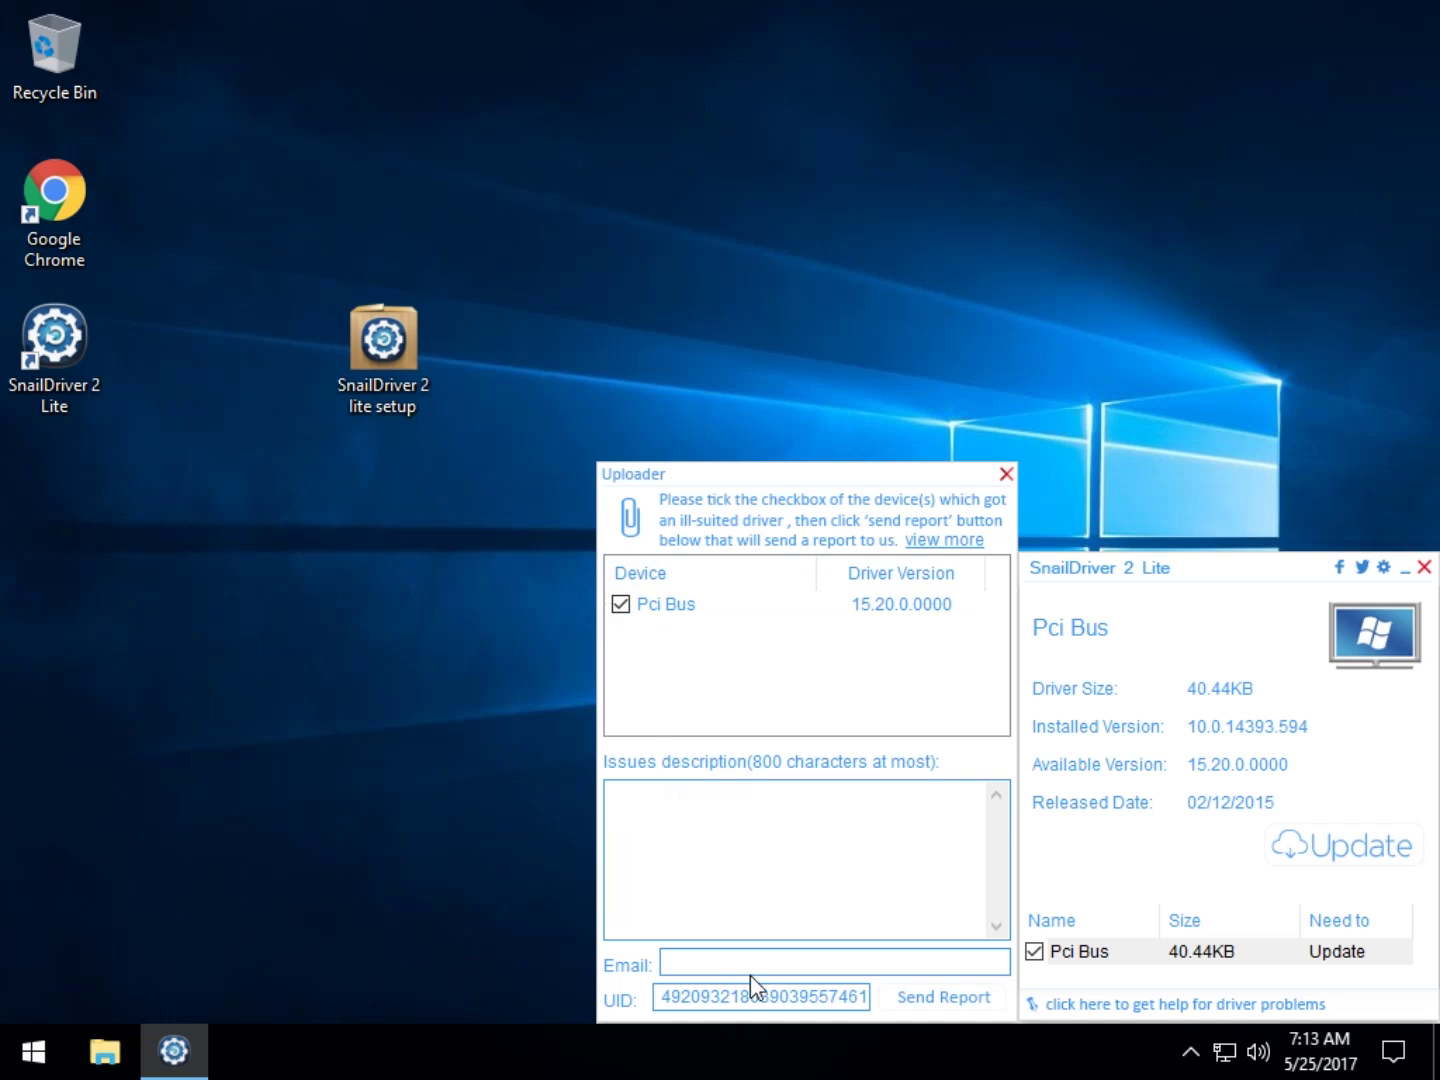
pyautogui.click(1006, 475)
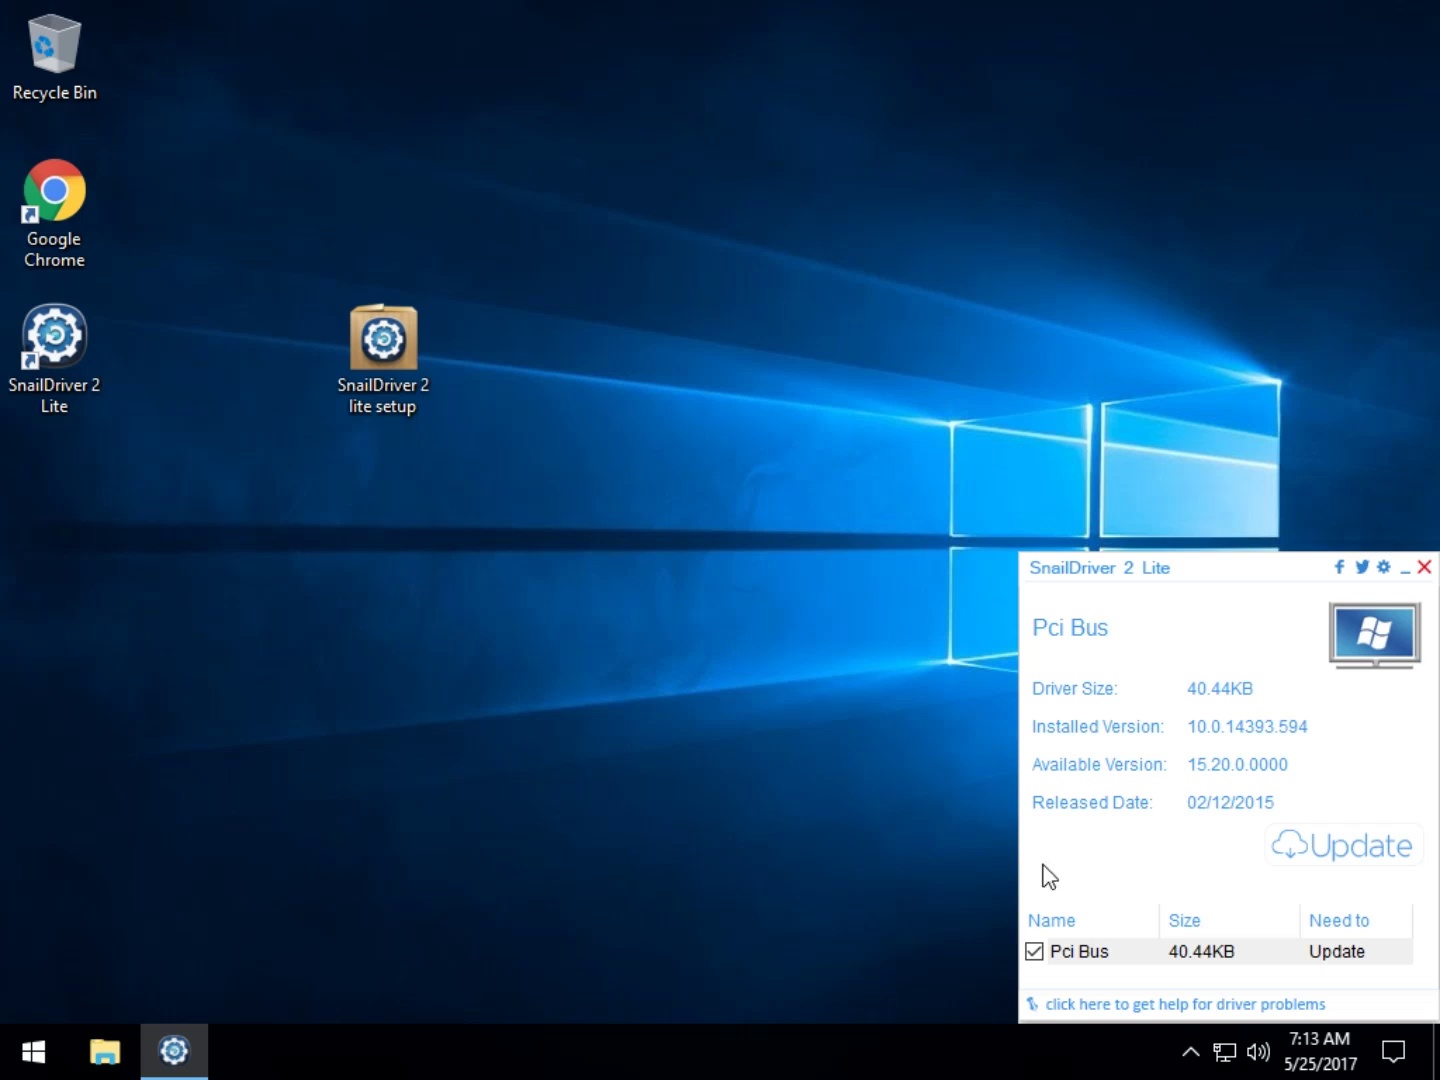
pyautogui.rightClick(1211, 955)
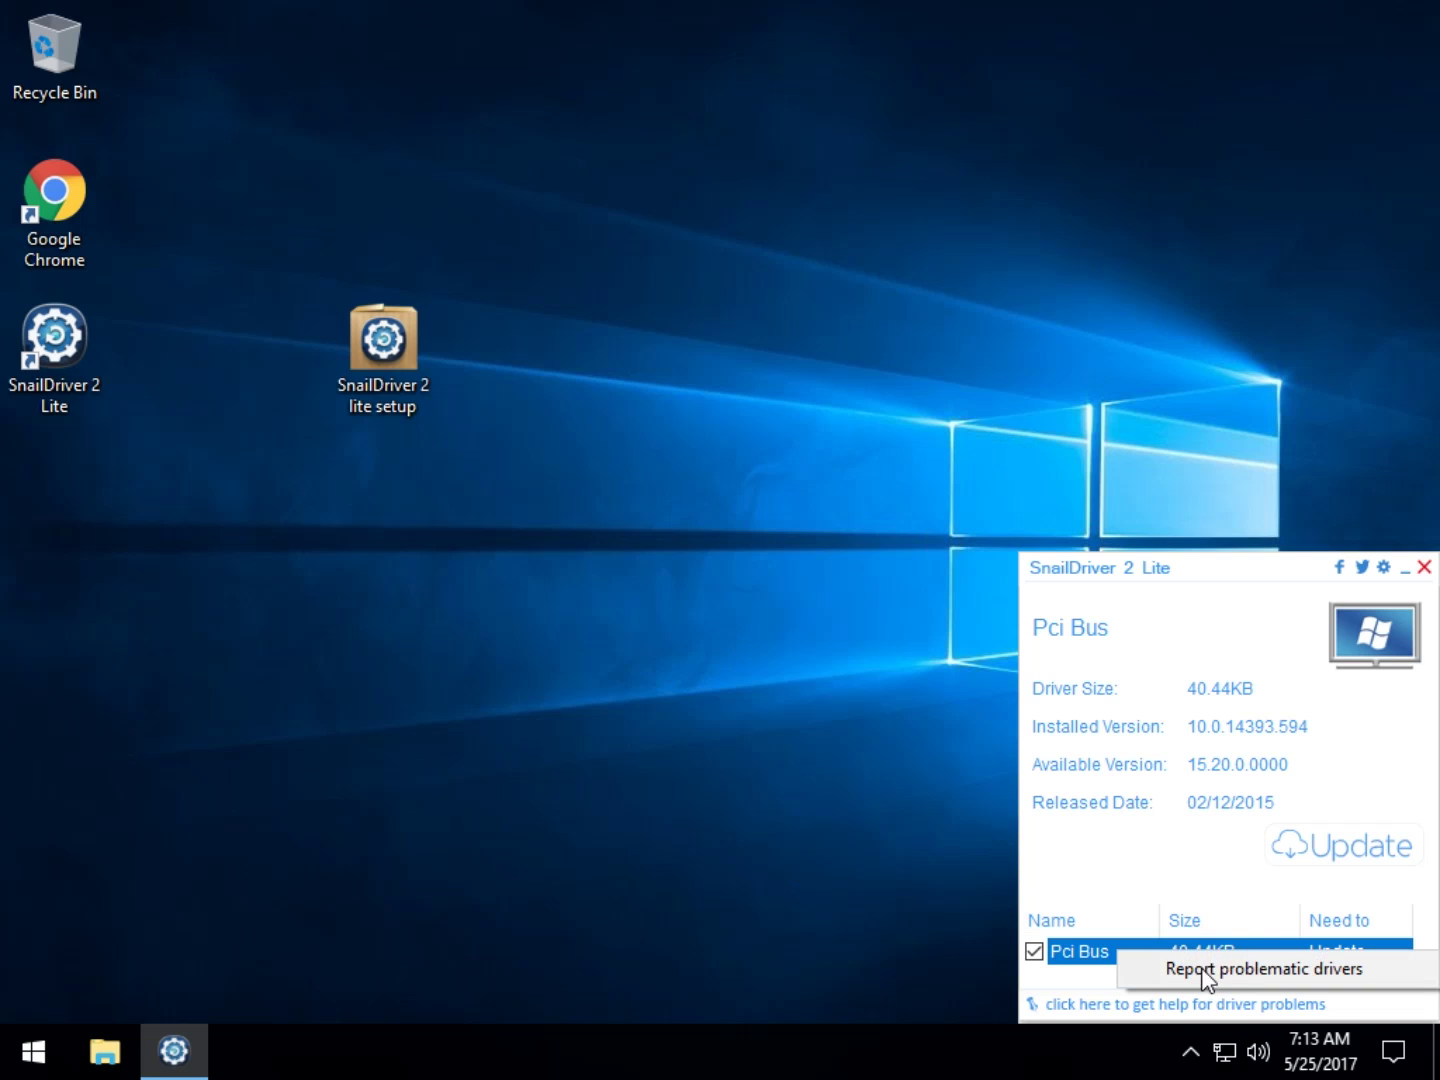
pyautogui.click(1224, 874)
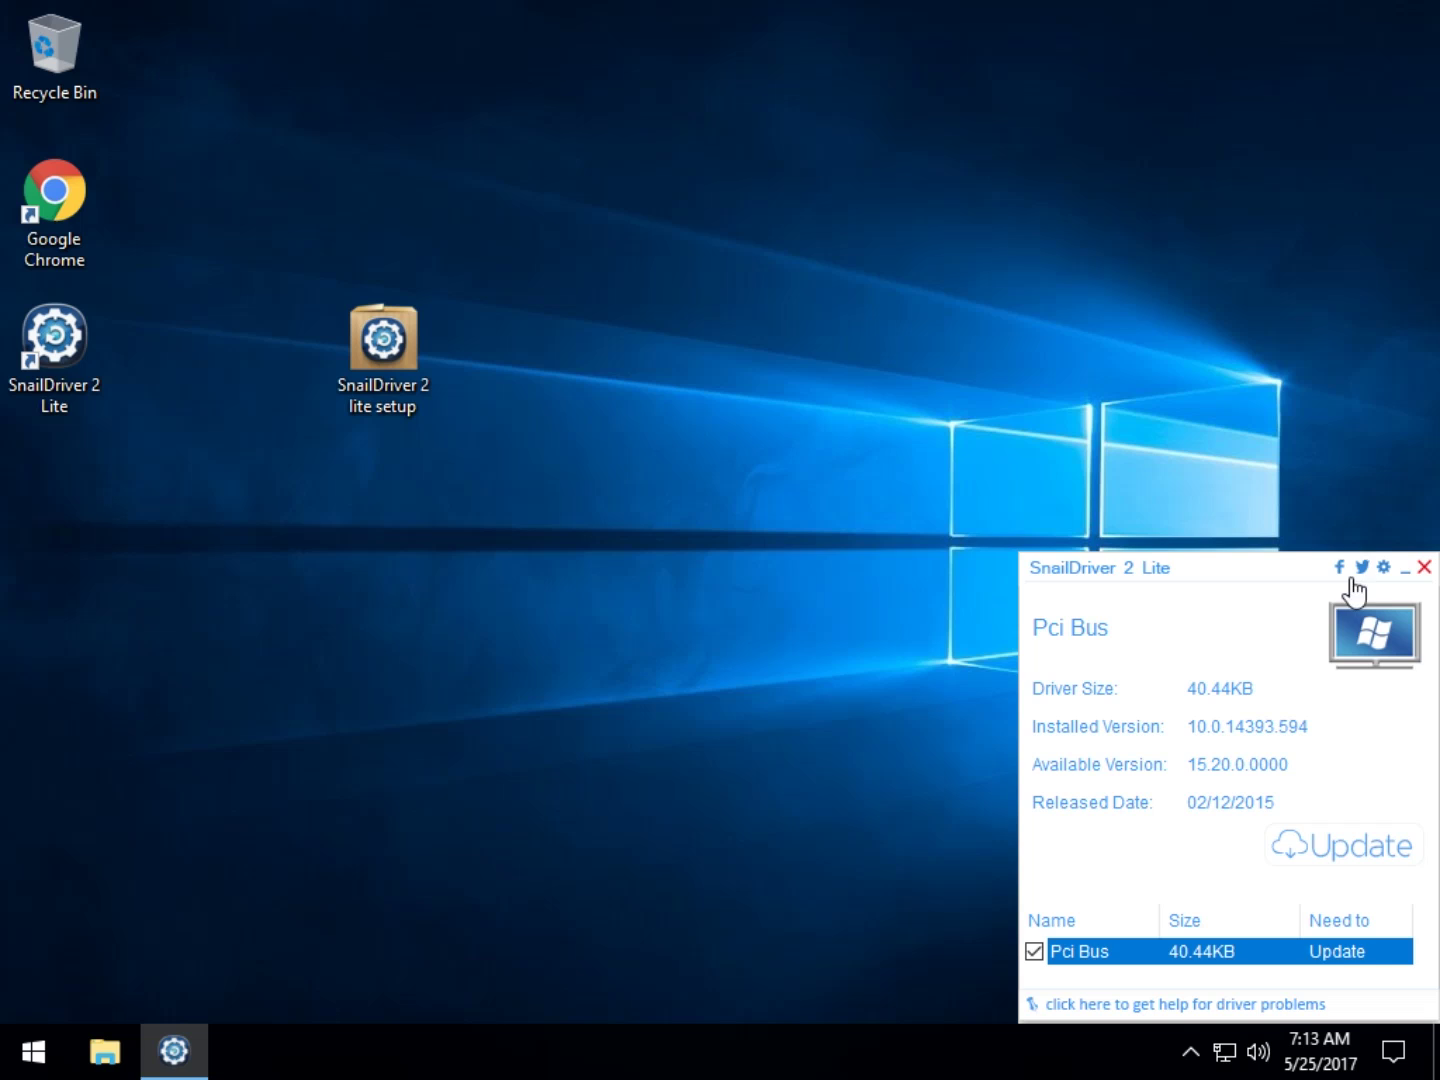
pyautogui.click(1384, 567)
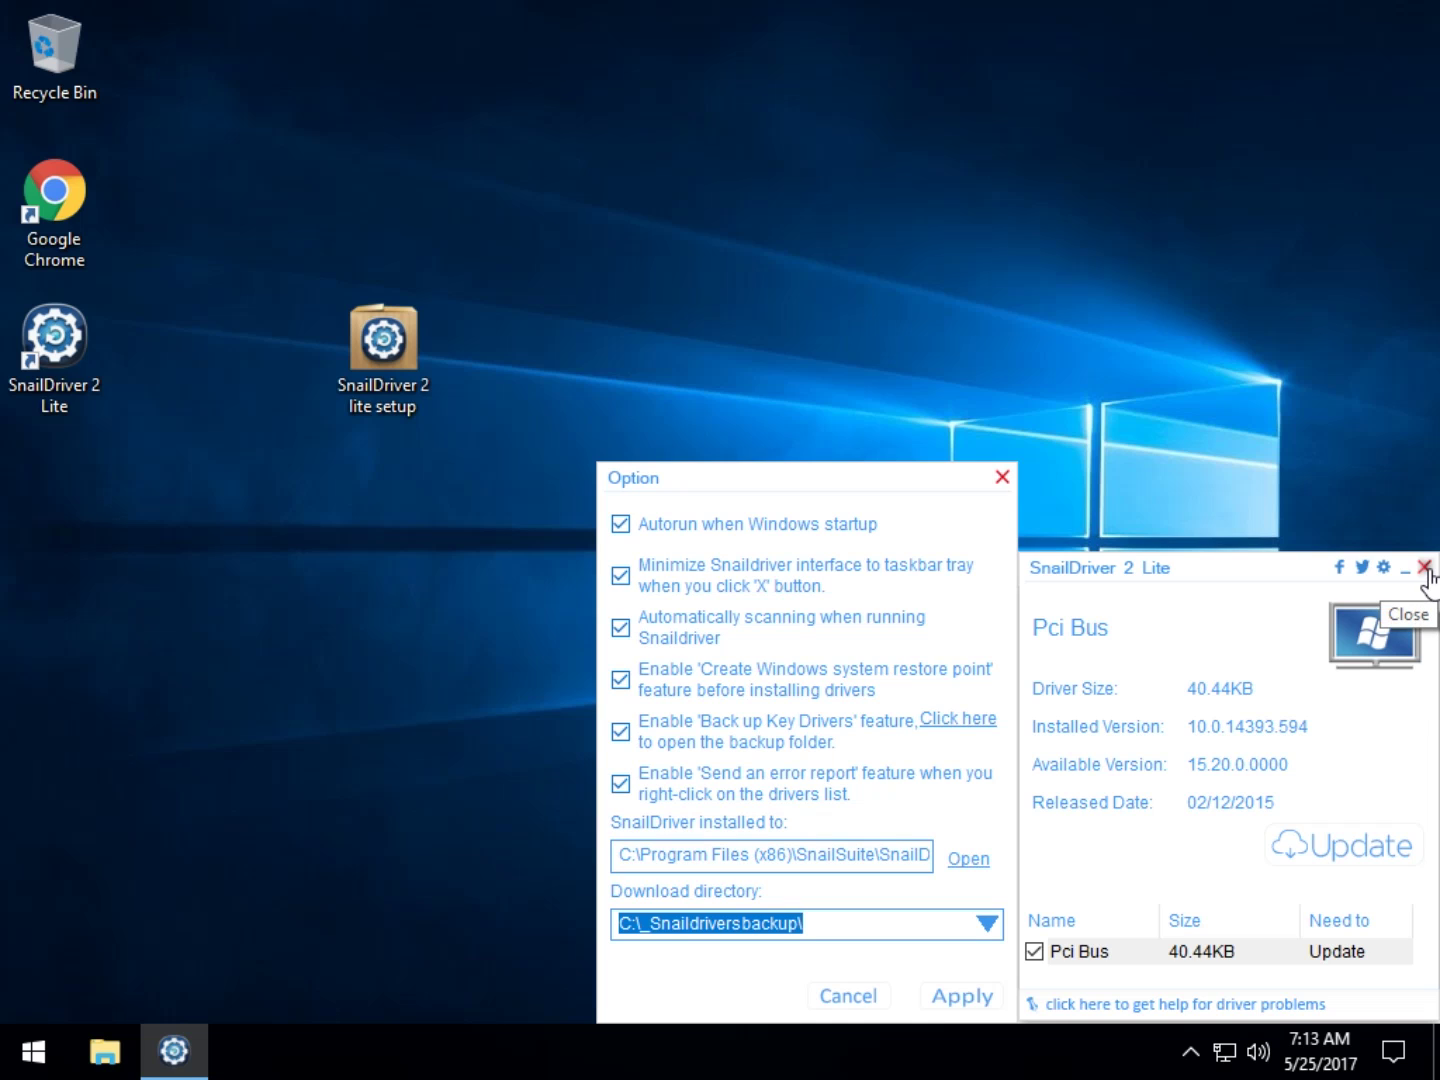
pyautogui.click(1427, 568)
pyautogui.click(1192, 1051)
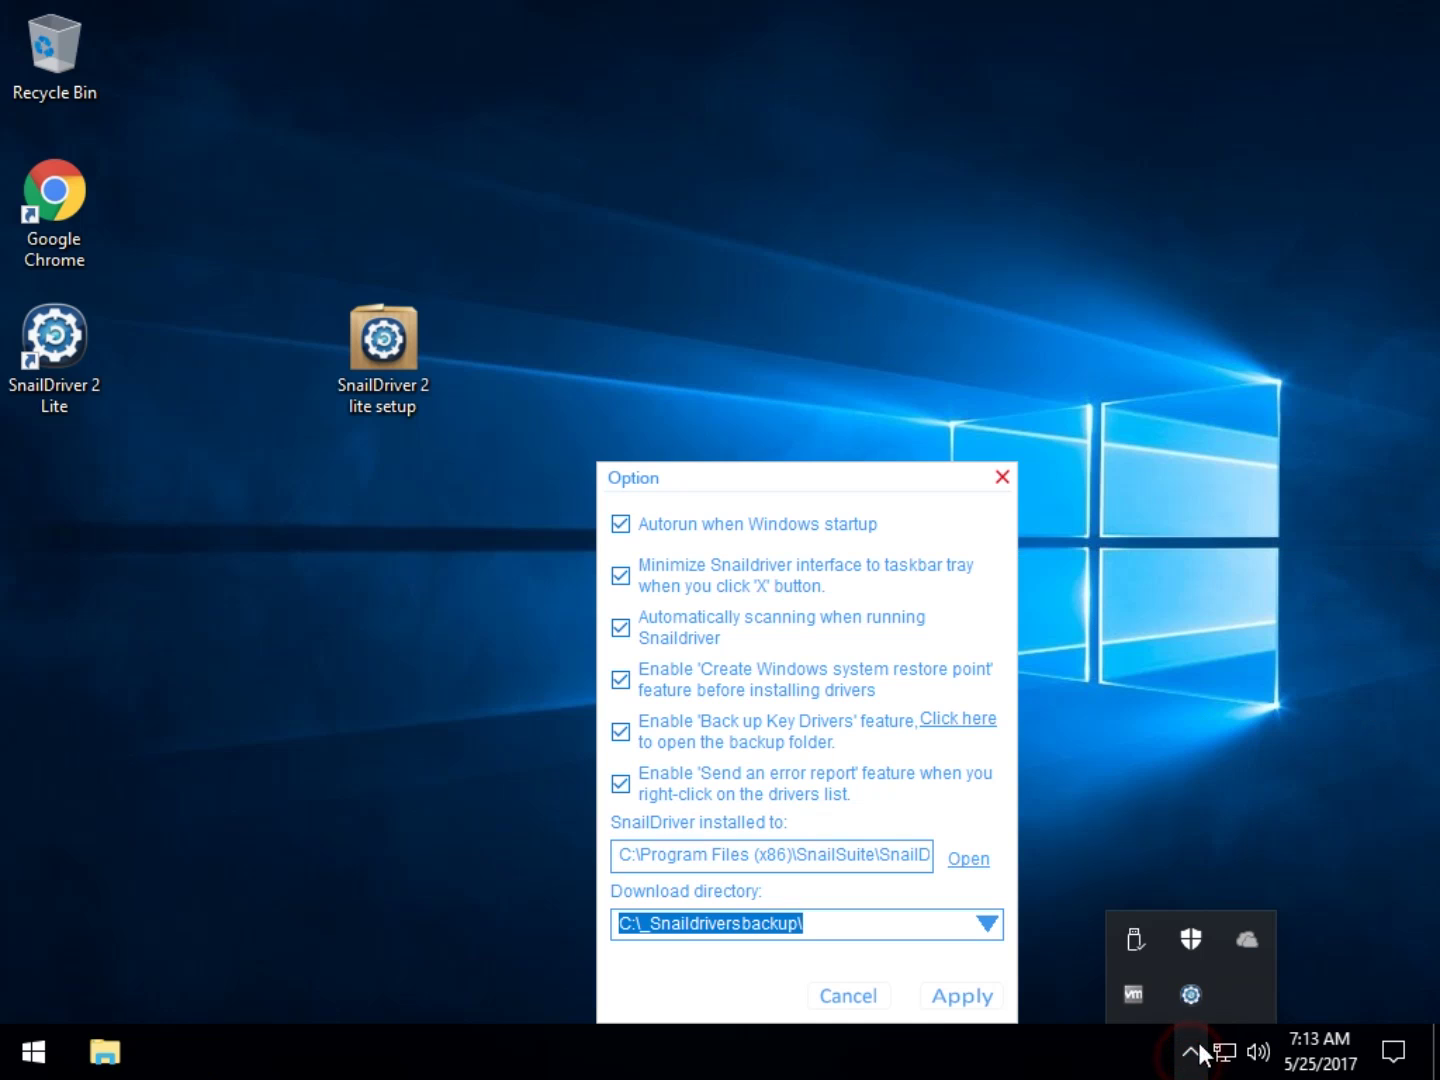
pyautogui.click(1193, 996)
pyautogui.click(1194, 994)
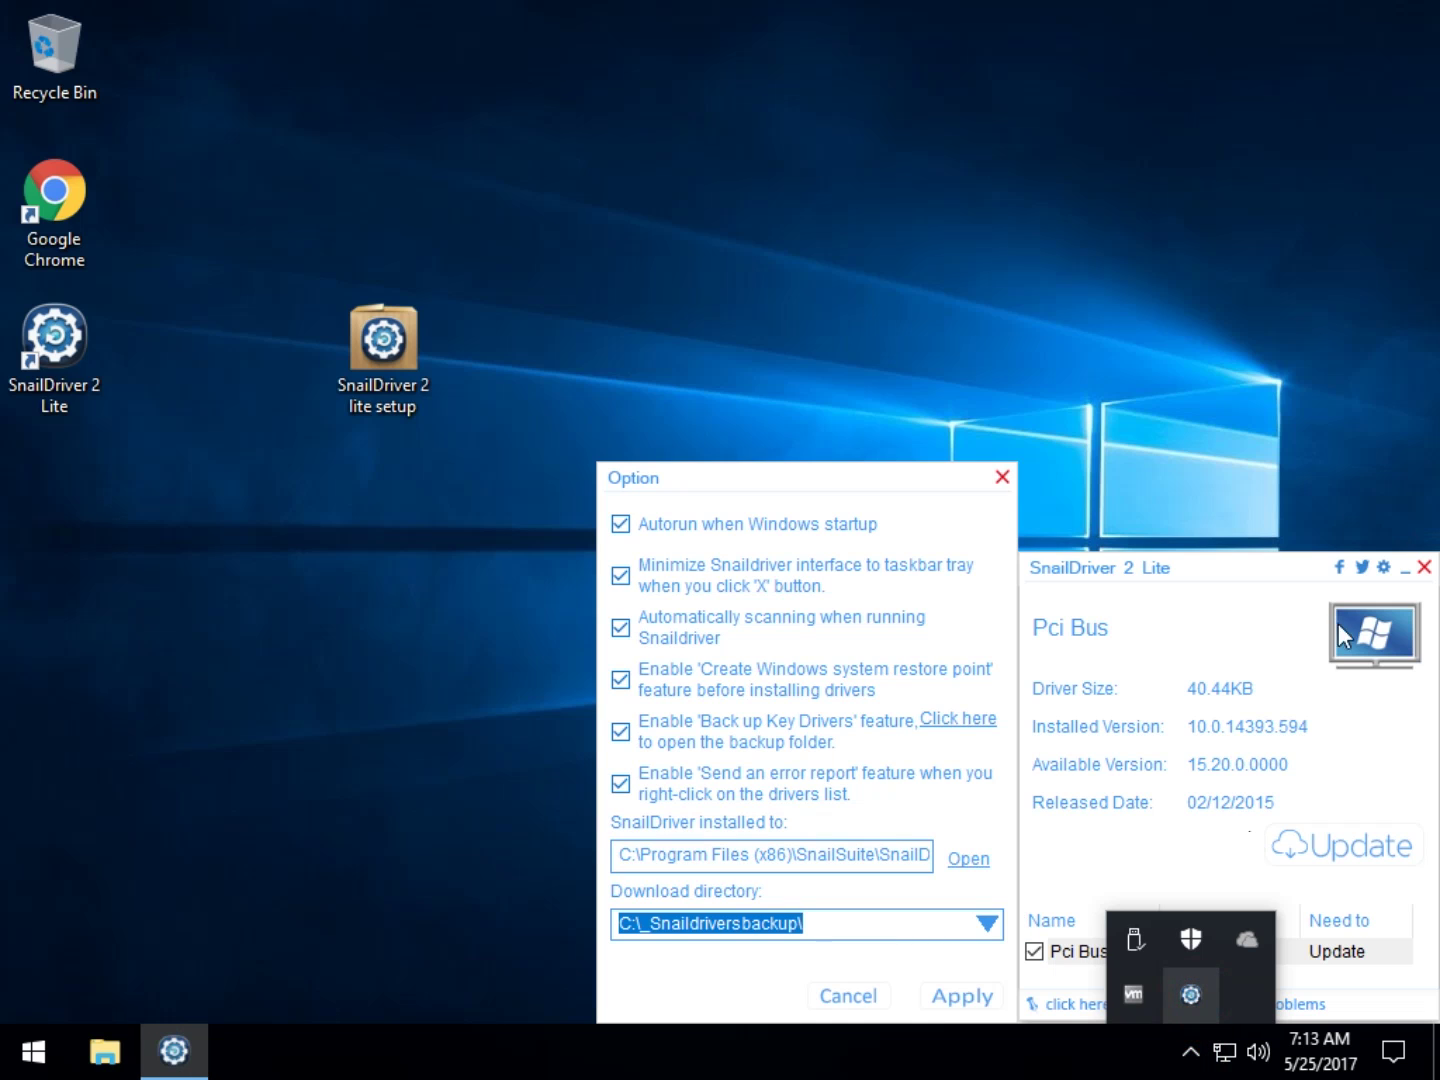
pyautogui.click(1180, 841)
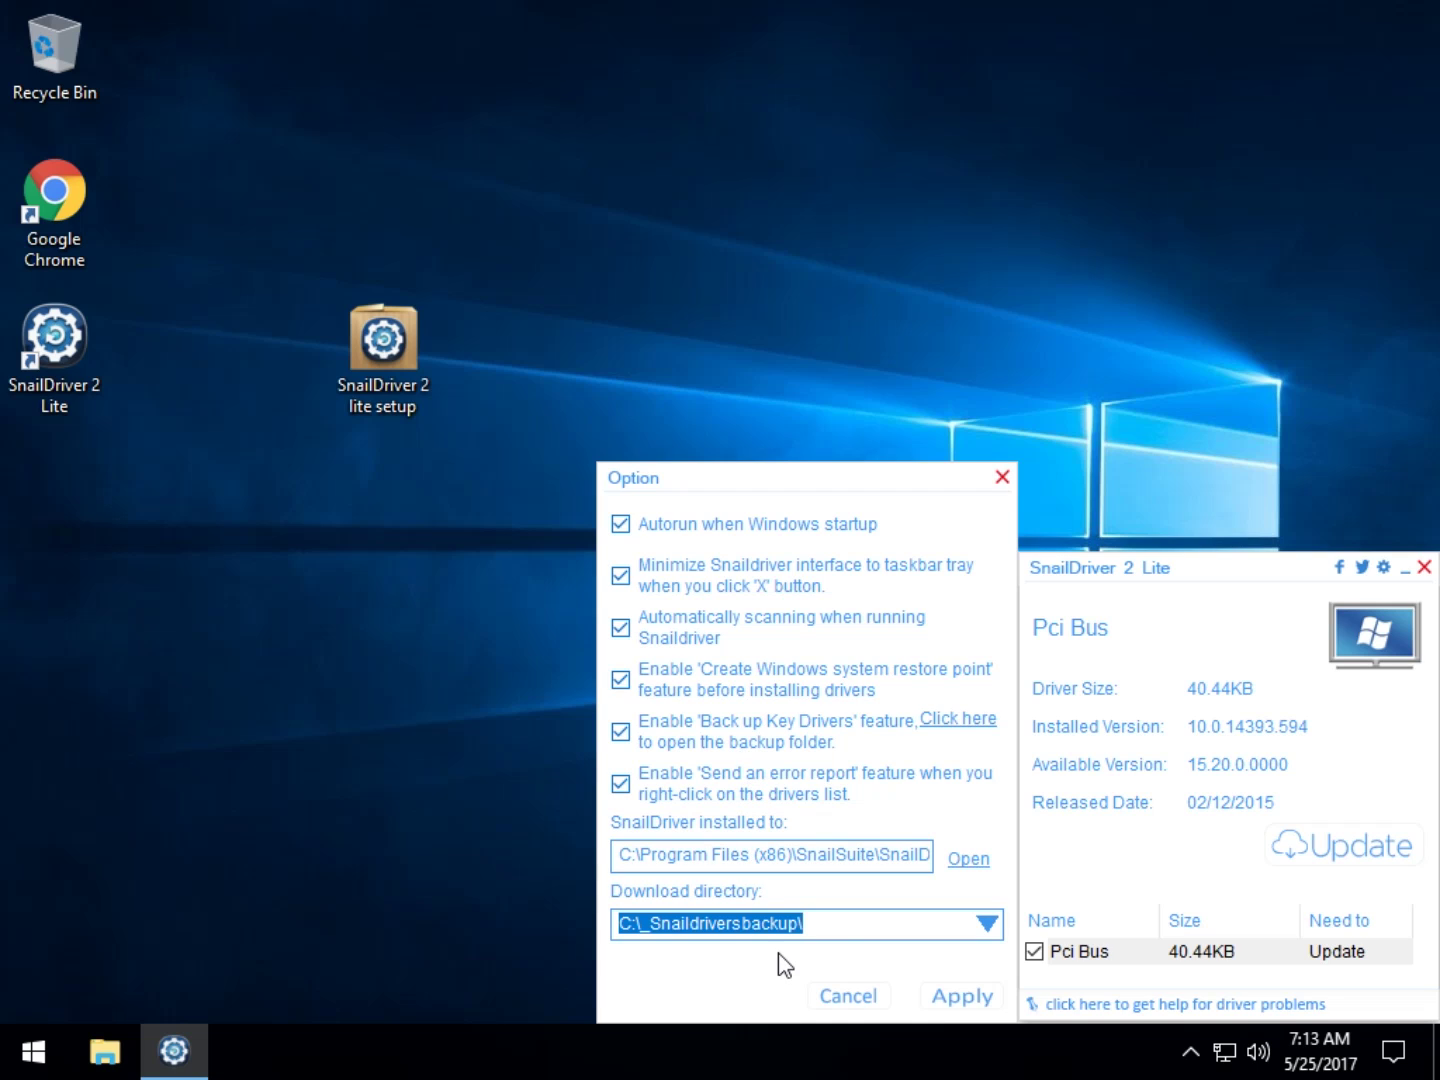
pyautogui.click(986, 925)
pyautogui.click(986, 926)
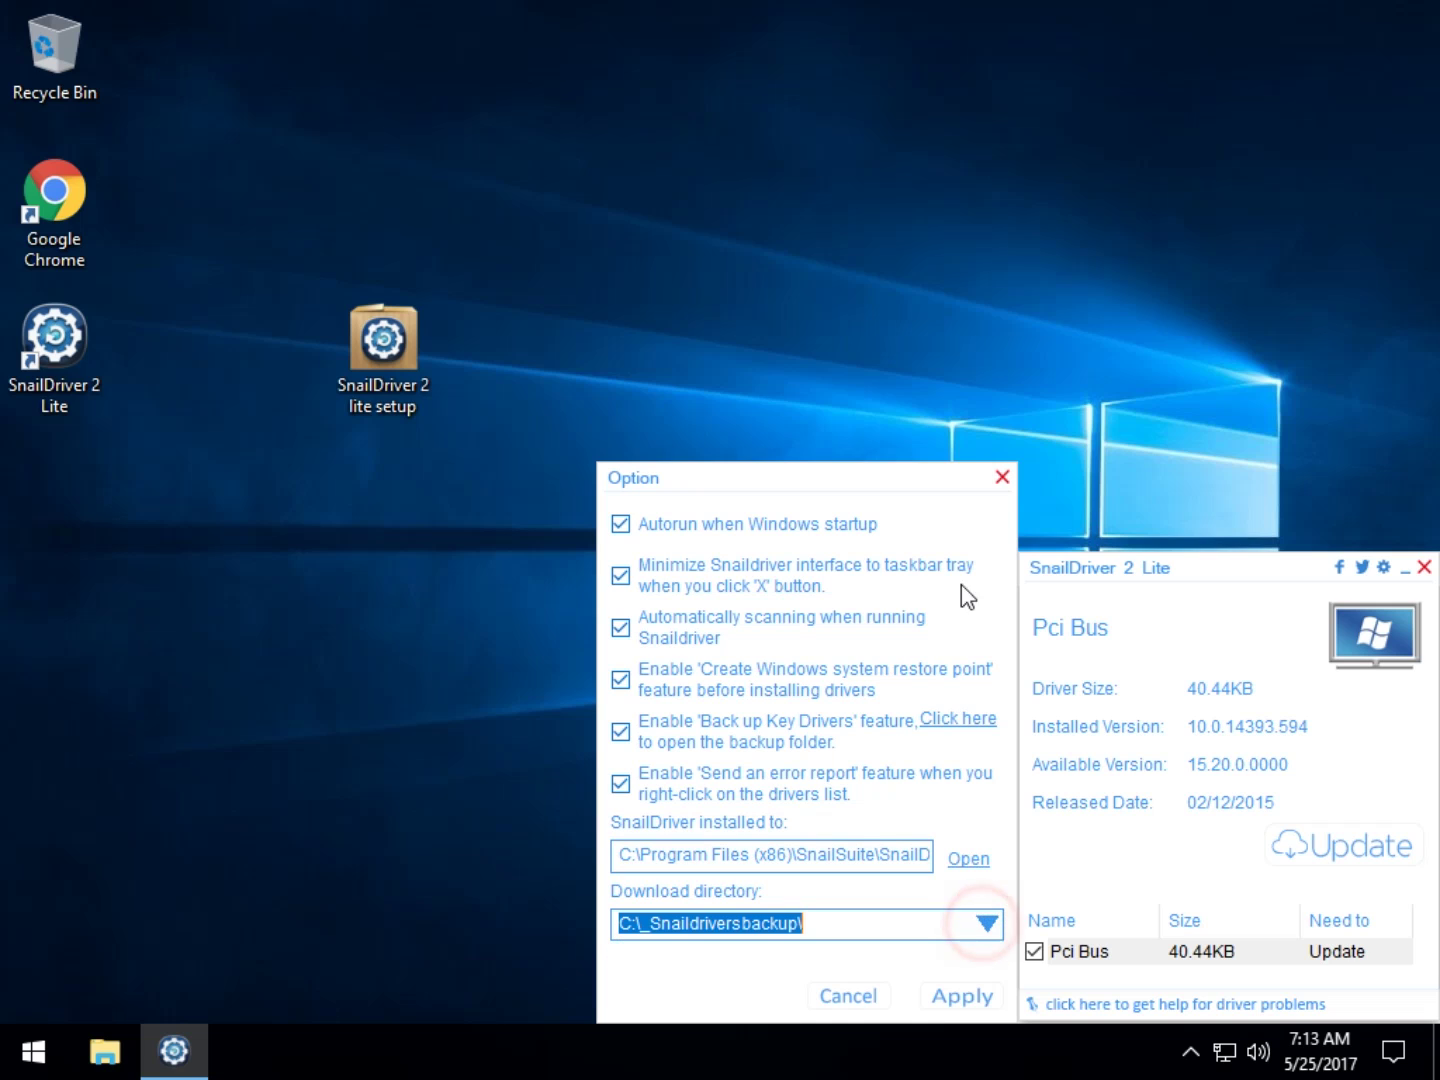
pyautogui.click(1004, 477)
# Update the outdated Pci Bus driver (40.44KB).
pyautogui.click(1369, 849)
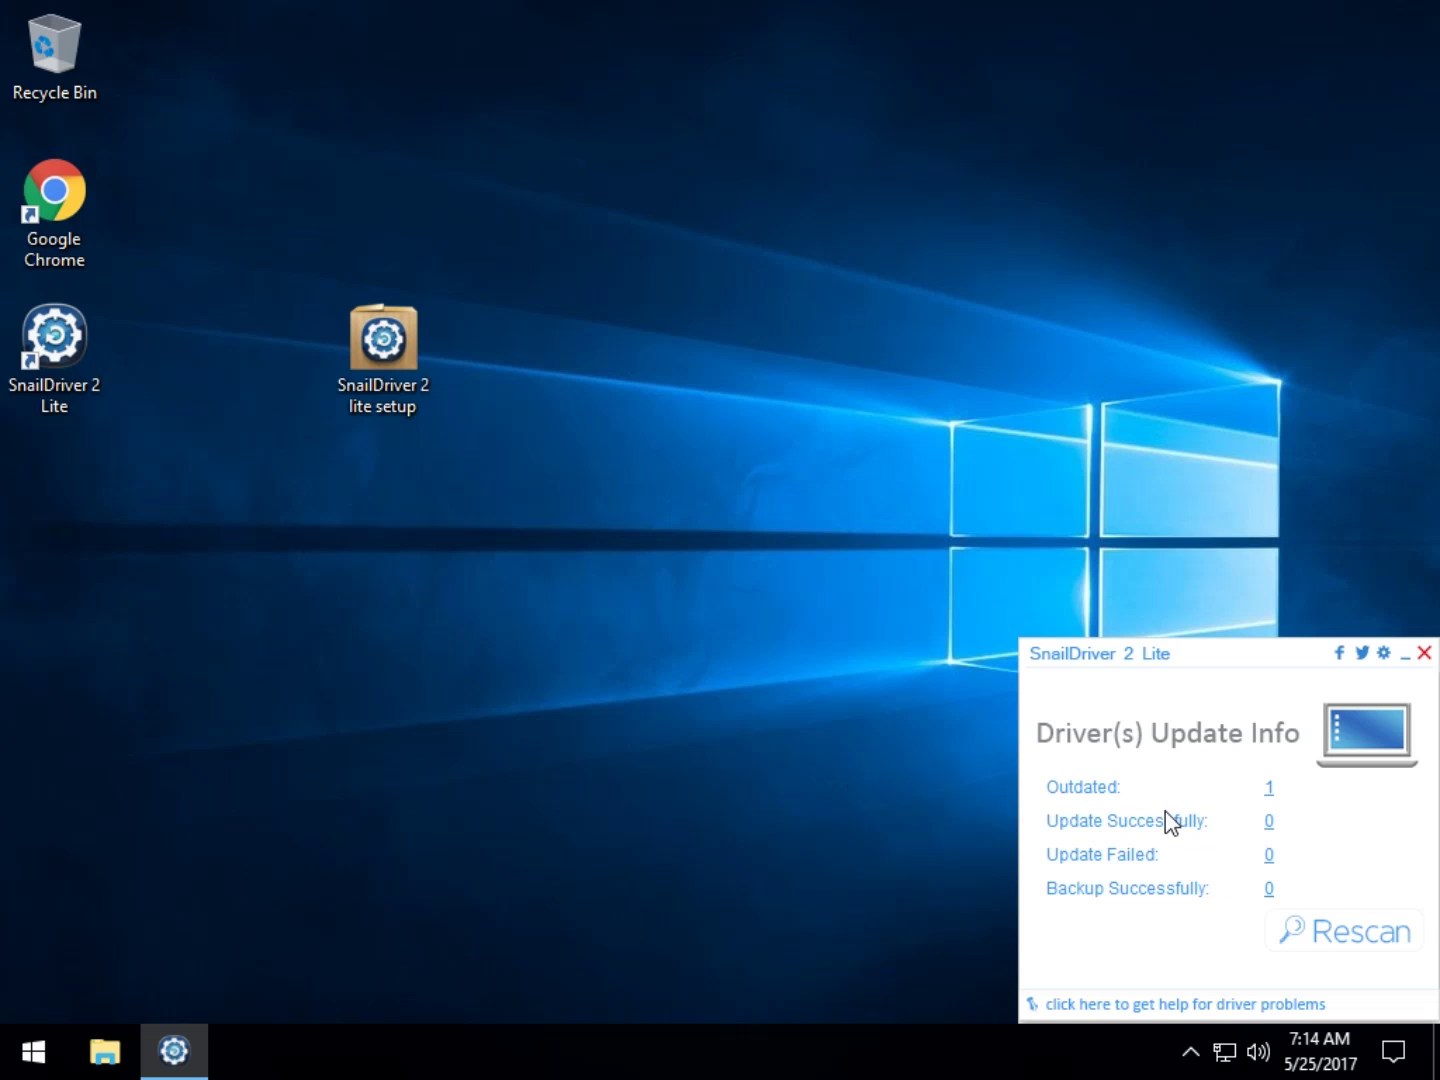
# Rescan the drivers (0 outdated found), then close the window so SnailDriver stays in the tray.
pyautogui.click(1111, 788)
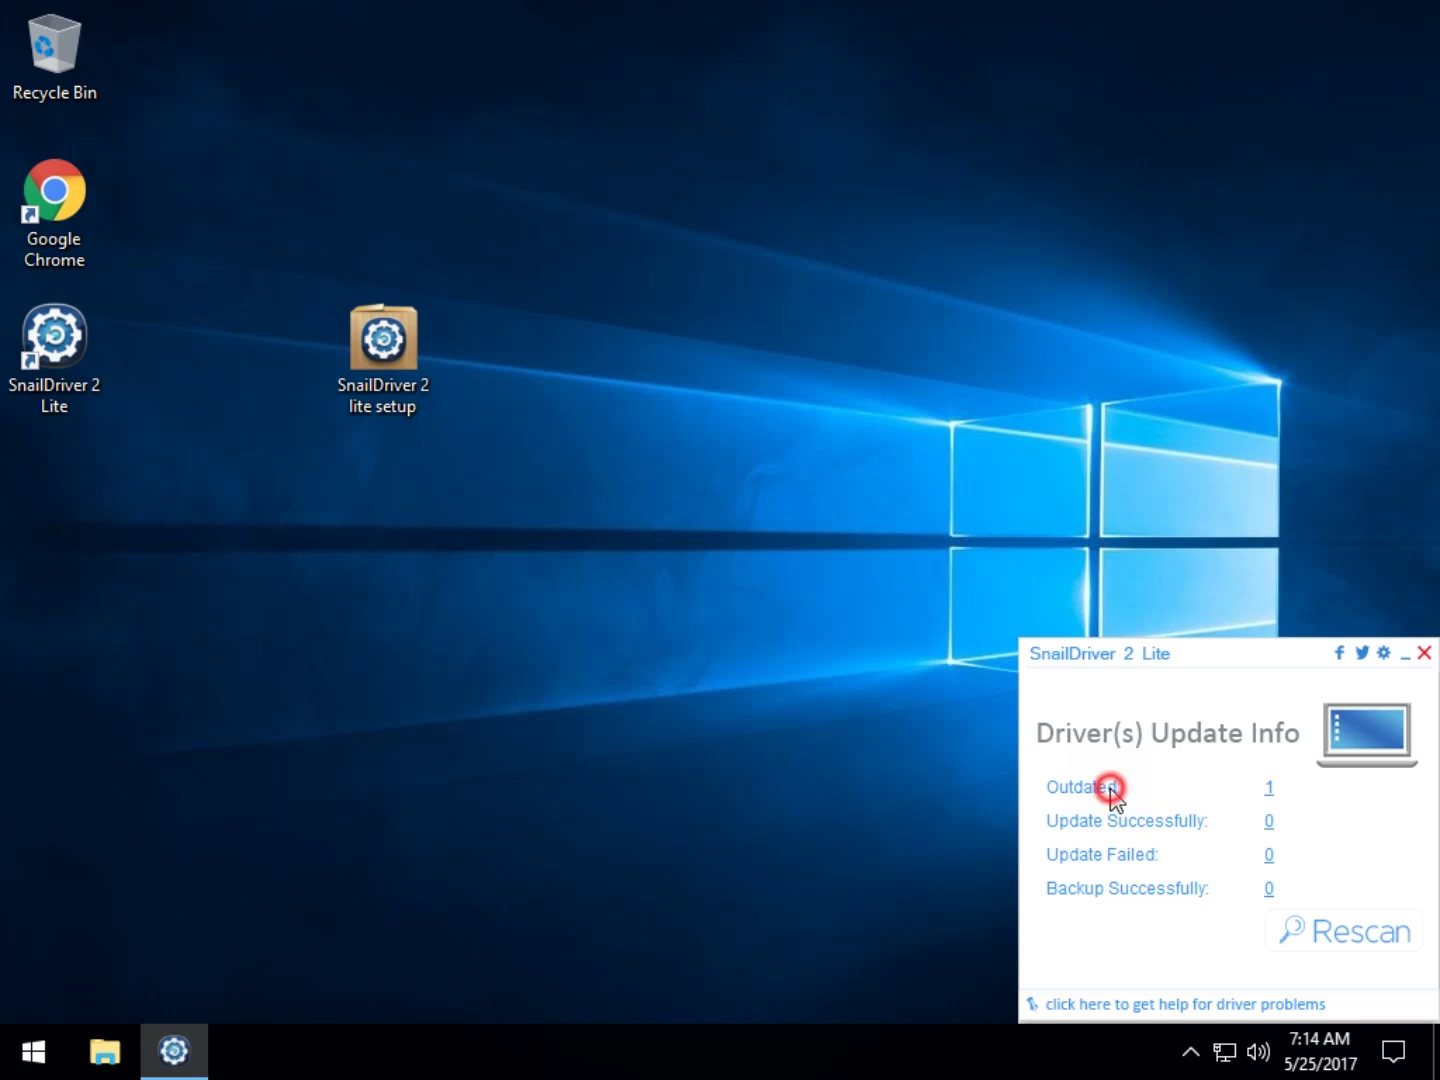
pyautogui.click(1345, 940)
pyautogui.click(1426, 653)
# Restore the SnailDriver window from the tray overflow to its Computer Information page.
pyautogui.click(1190, 1051)
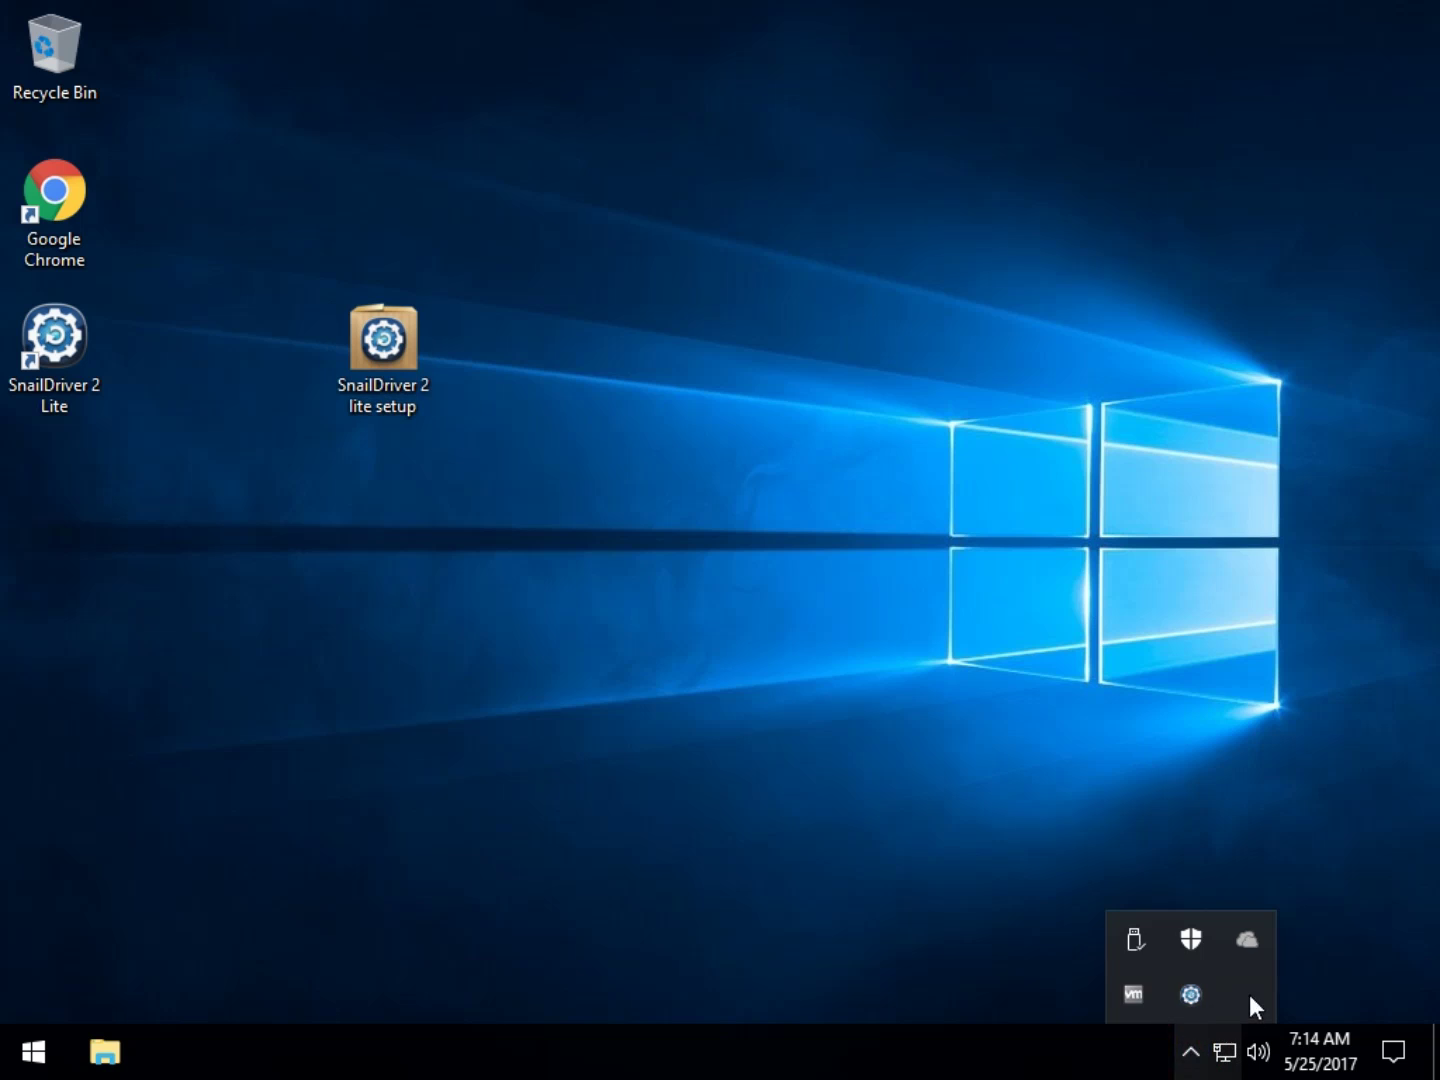
pyautogui.click(1189, 997)
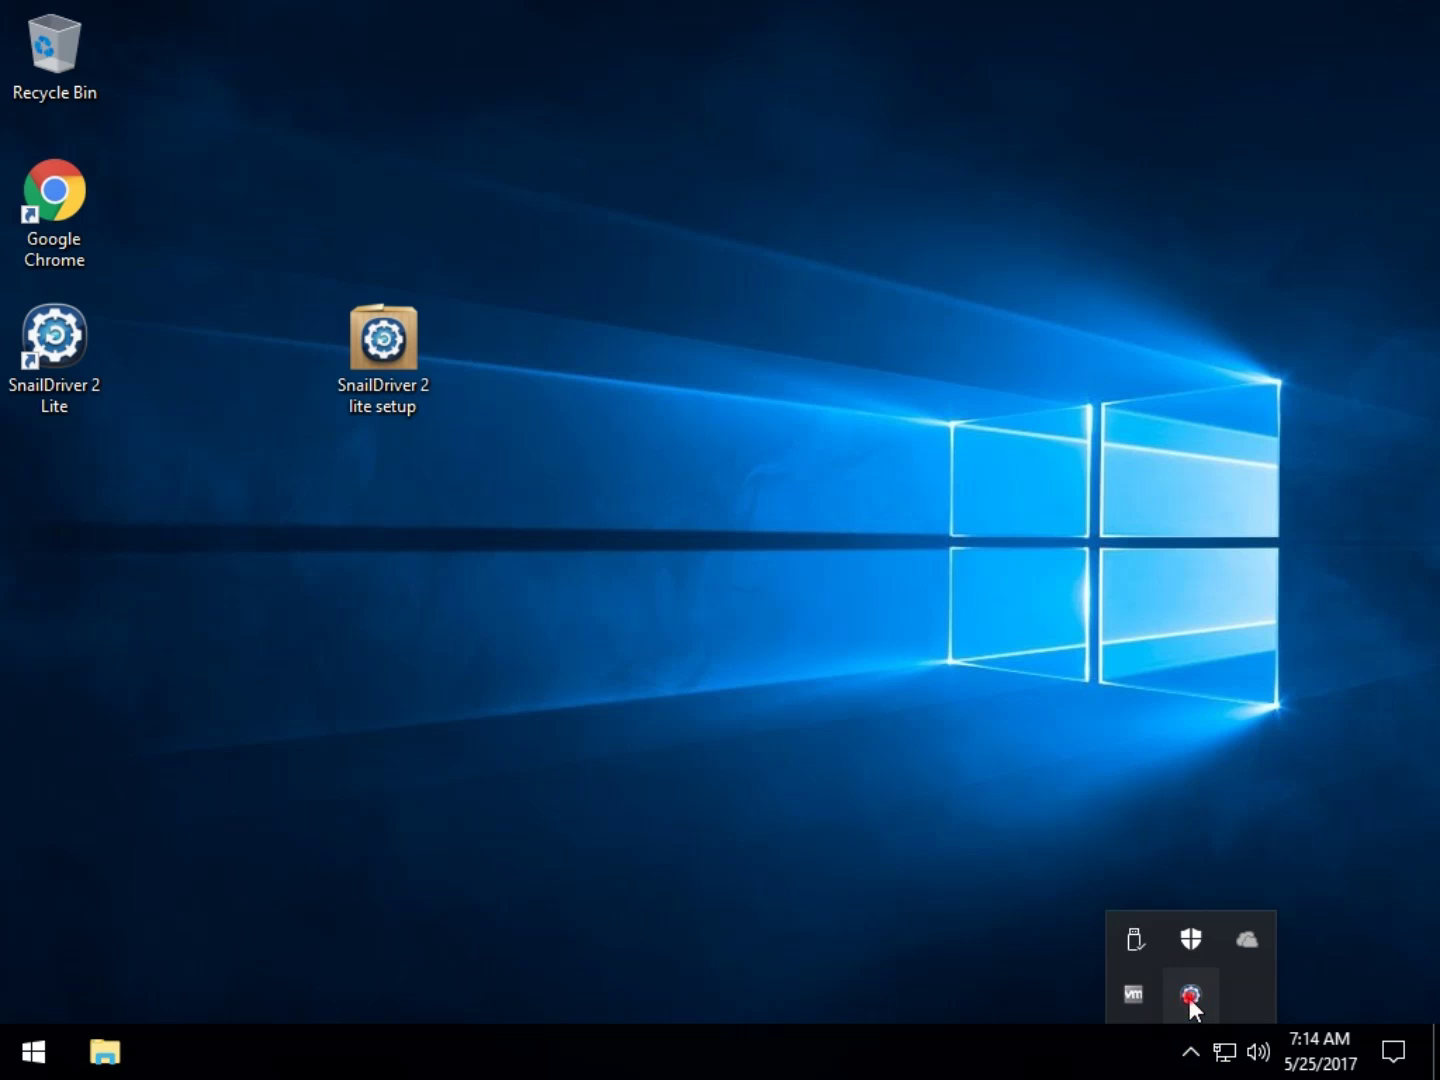
pyautogui.click(1253, 652)
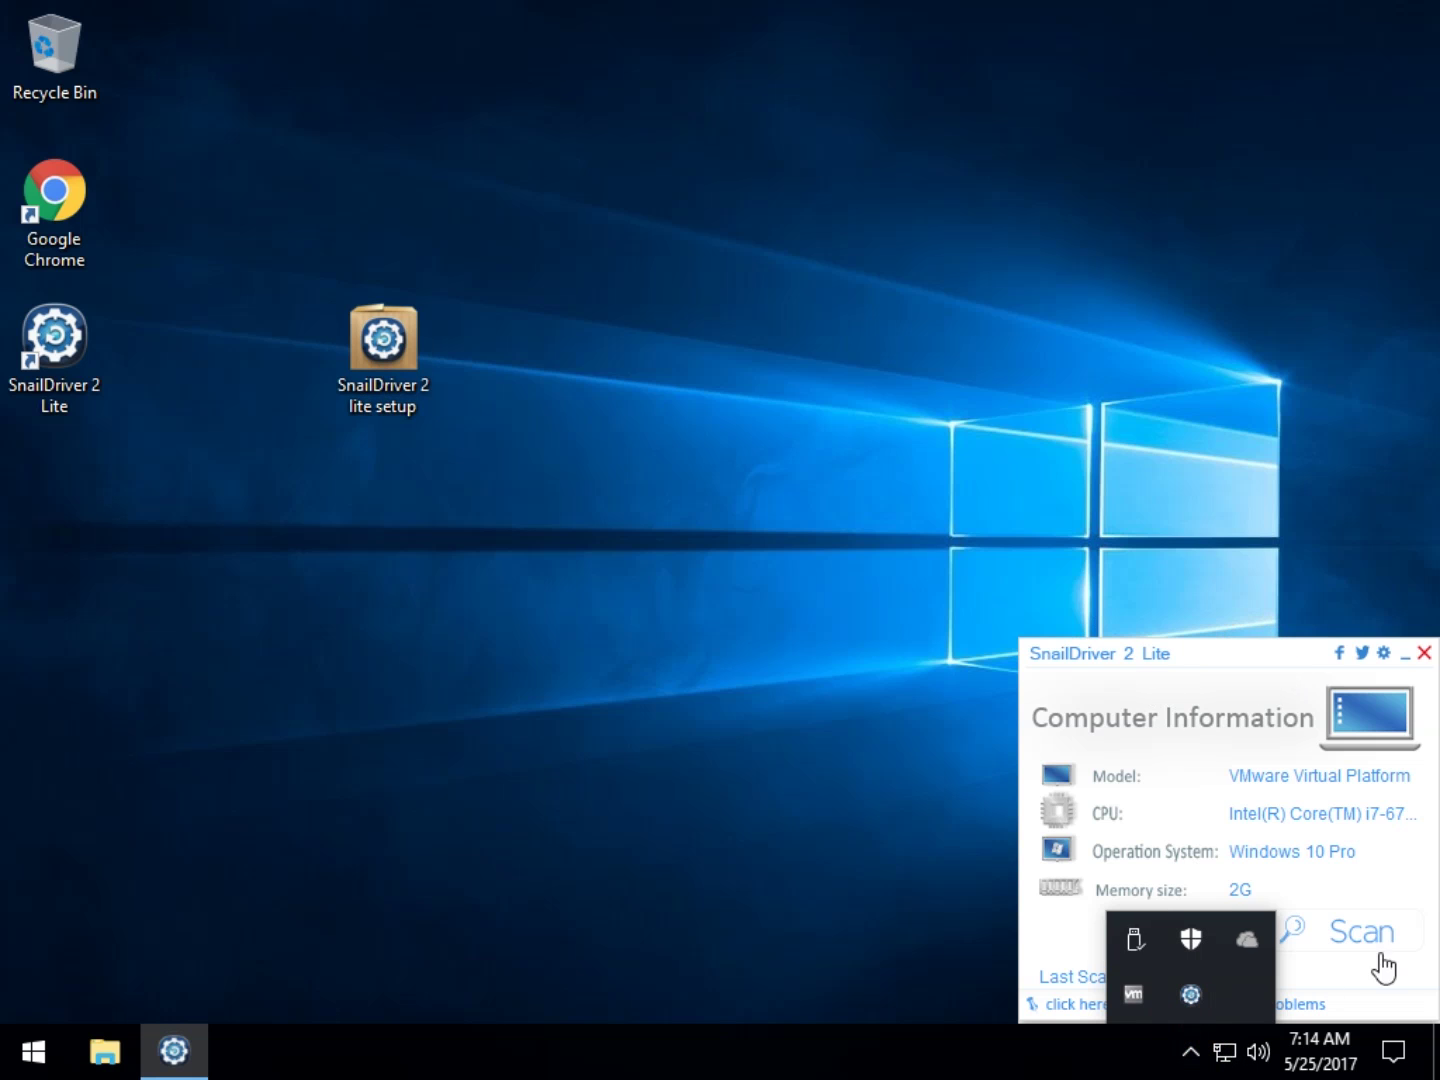